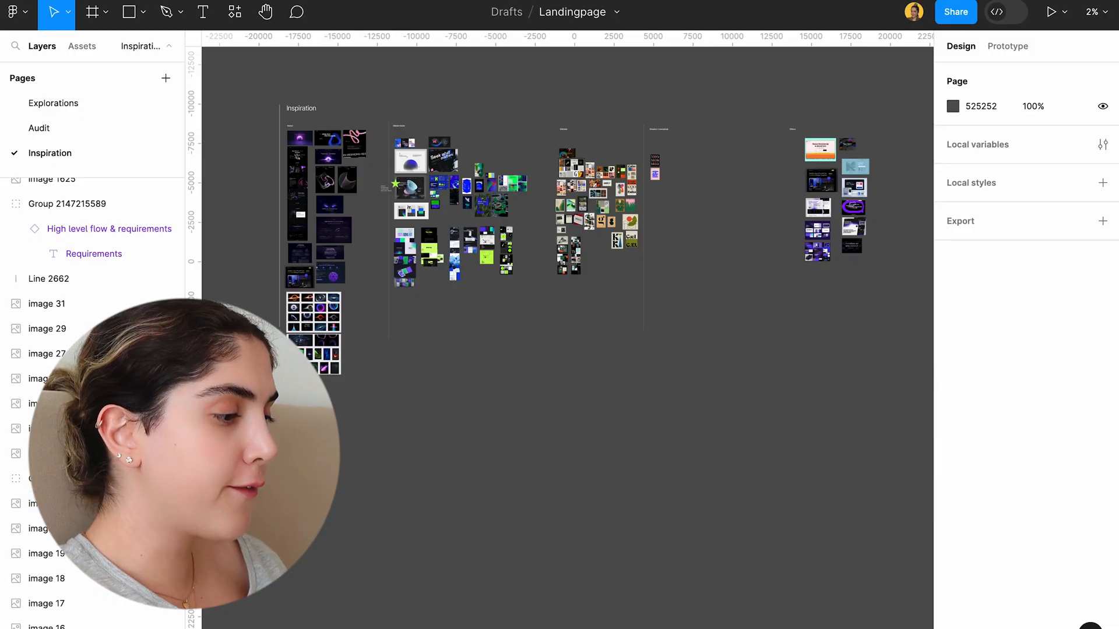
left_click_drag(254, 398, 903, 111)
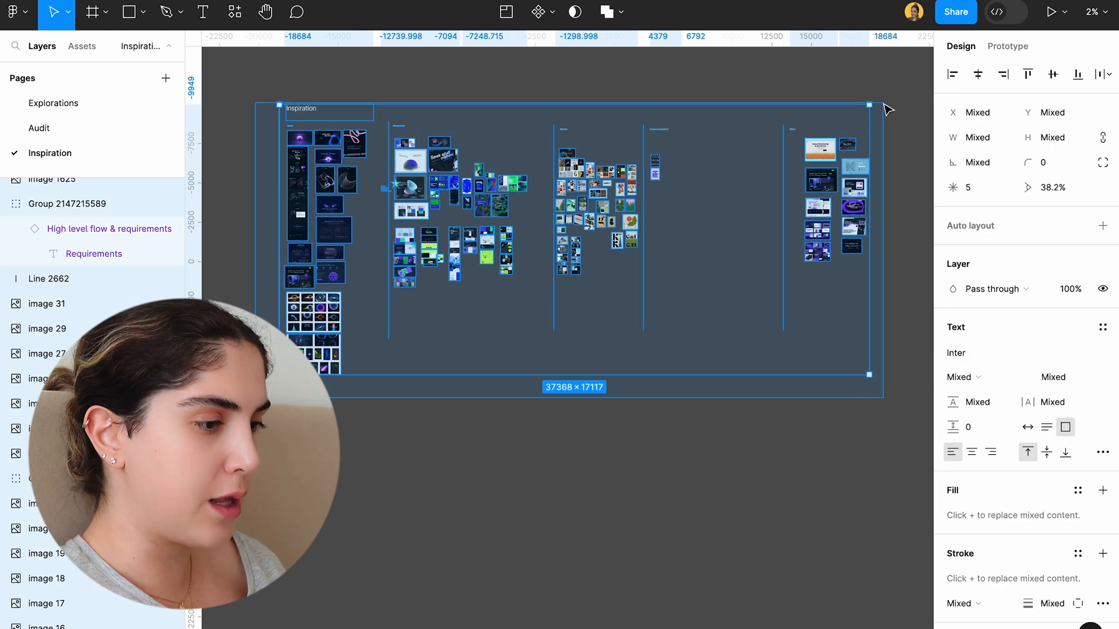
left_click(791, 82)
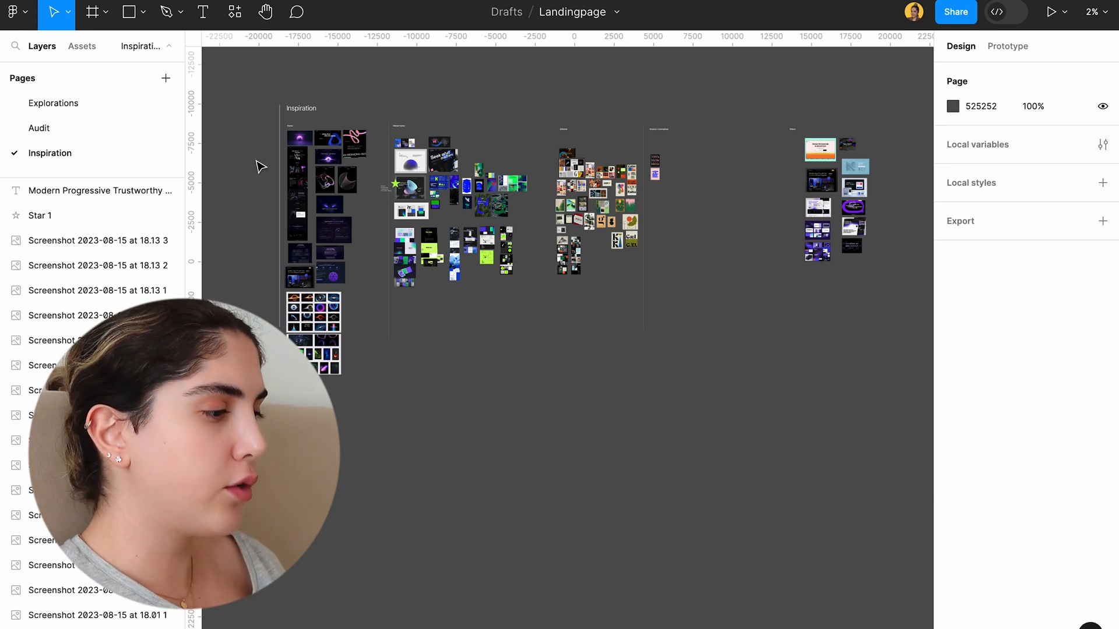
scroll(259, 166, "down", 2)
left_click_drag(265, 139, 878, 409)
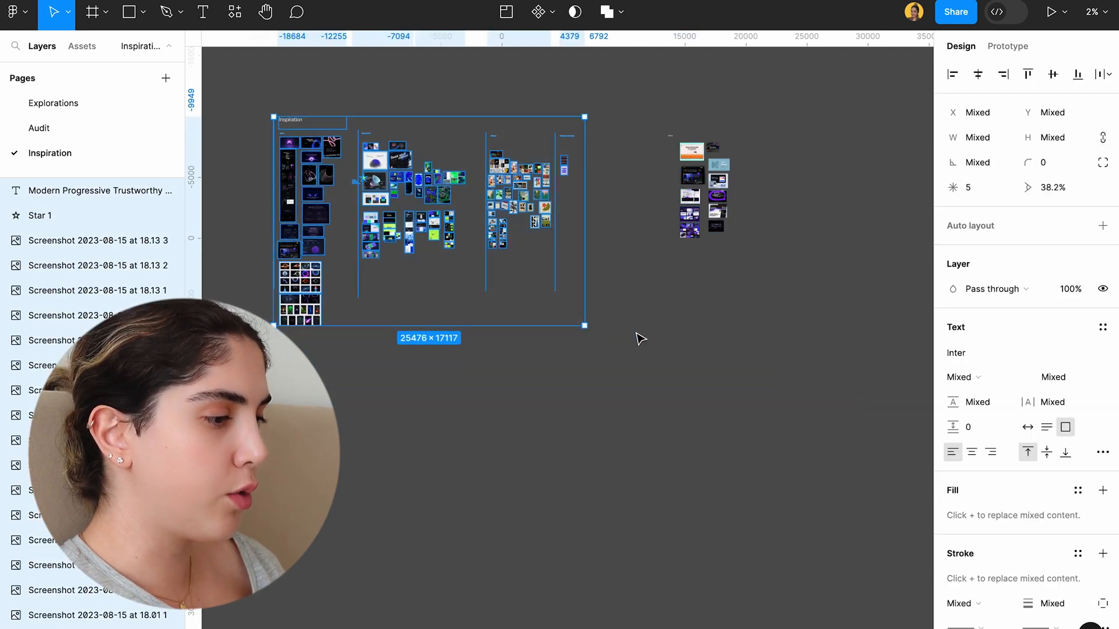
left_click(316, 344)
mouse_move(314, 345)
left_mouse_down()
mouse_move(733, 92)
mouse_move(787, 85)
left_mouse_up()
left_click(787, 85)
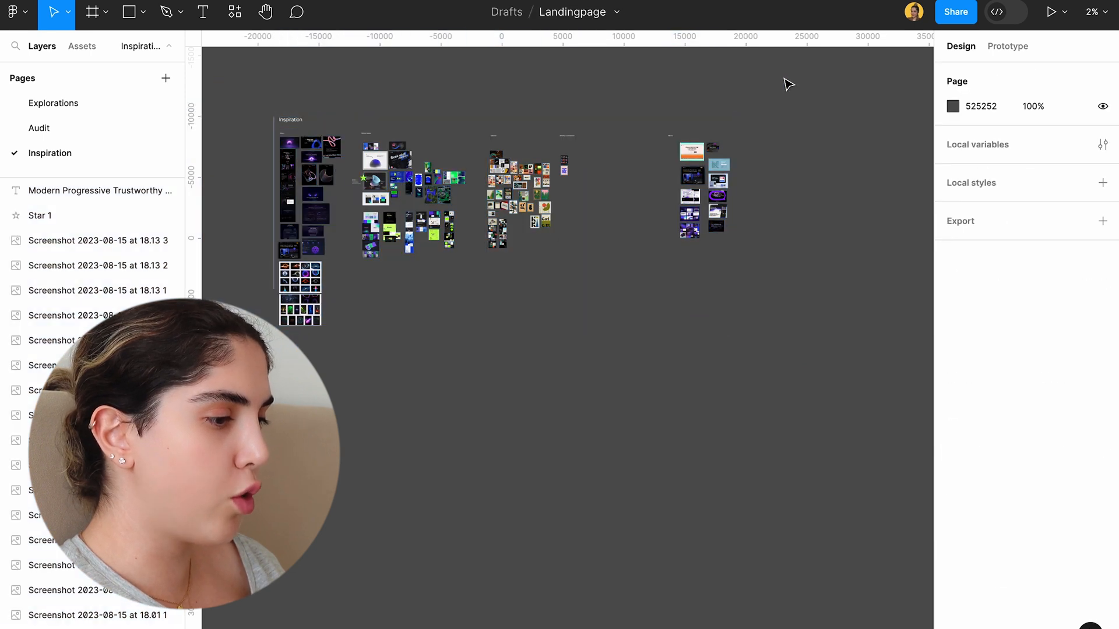
left_click(302, 292)
left_click_drag(302, 292, 385, 385)
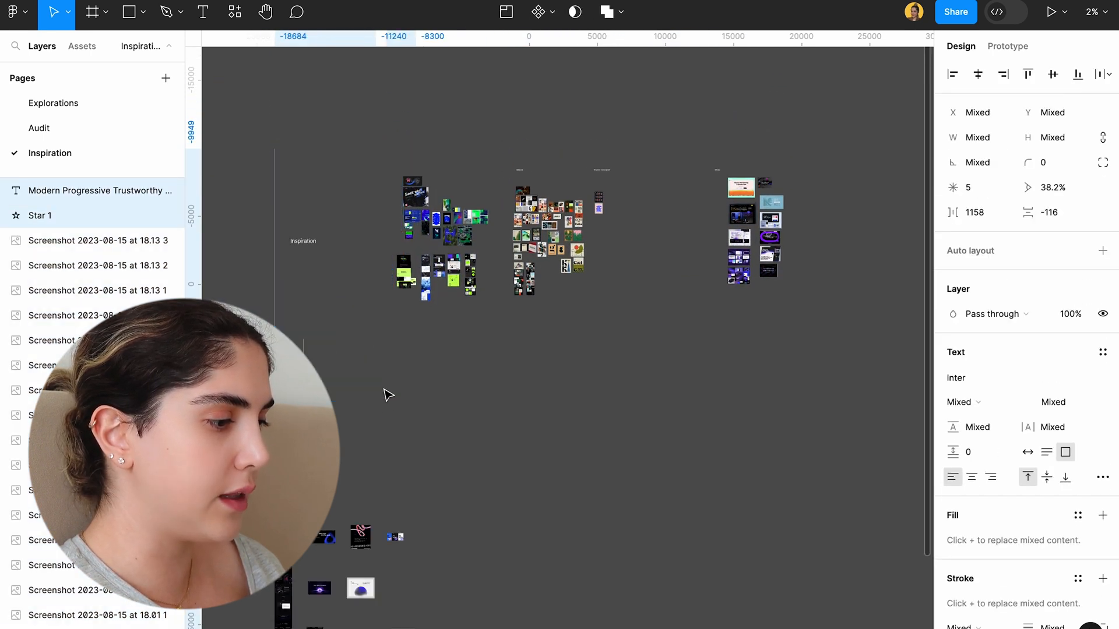
key("ctrl+z")
left_click(385, 411)
scroll(373, 410, "up", 1)
left_click(420, 263)
left_click(525, 350)
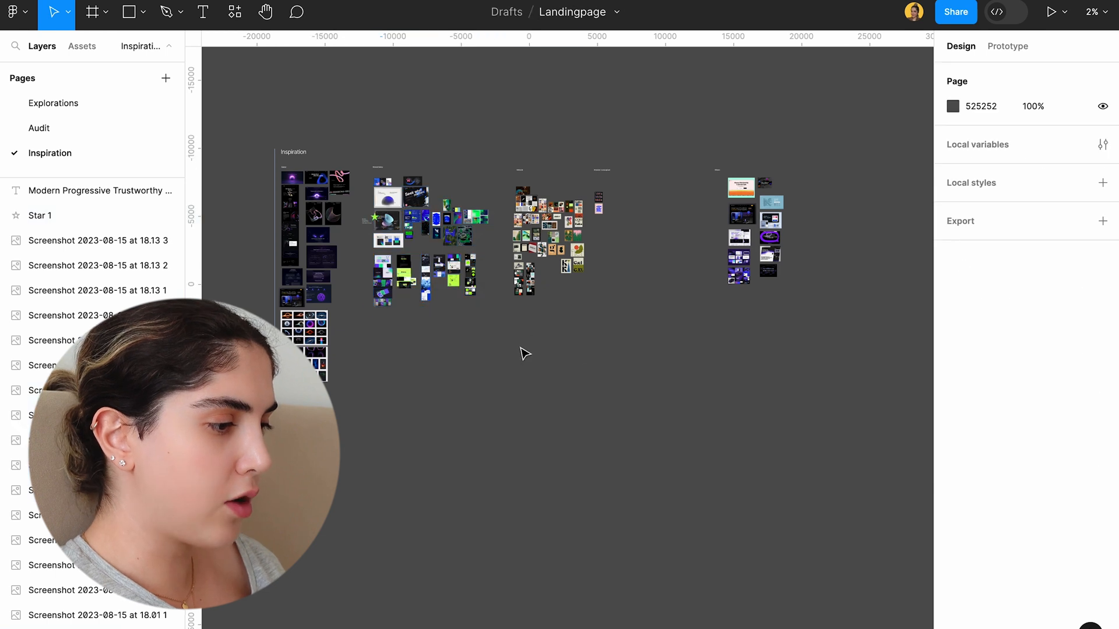
left_click(560, 236)
left_click_drag(795, 119, 660, 345)
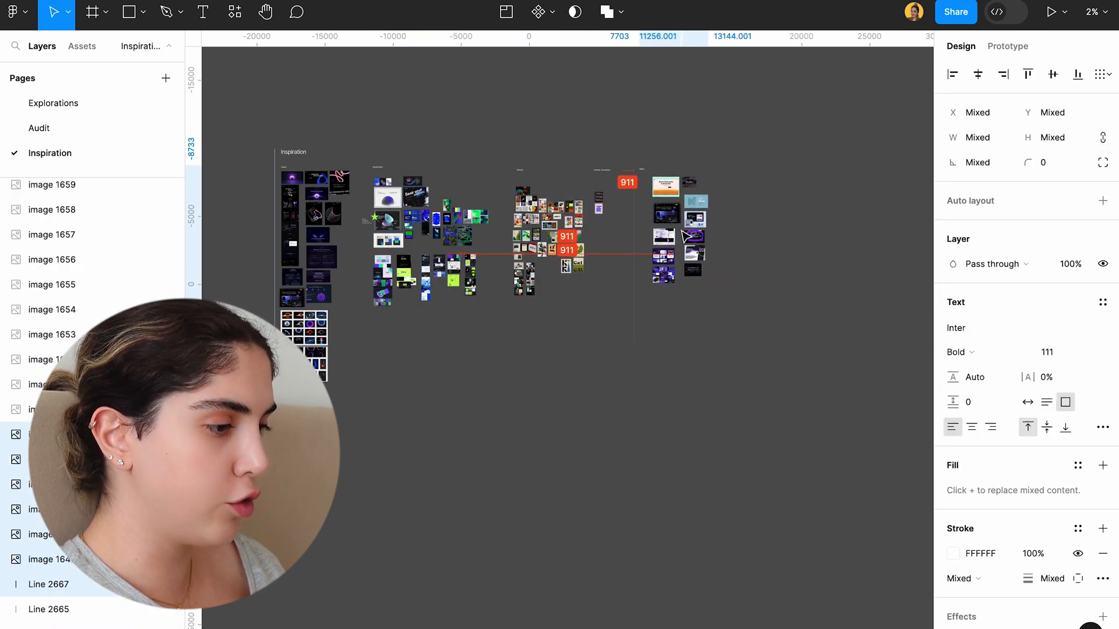
scroll(294, 194, "up", 2)
scroll(390, 273, "up", 2)
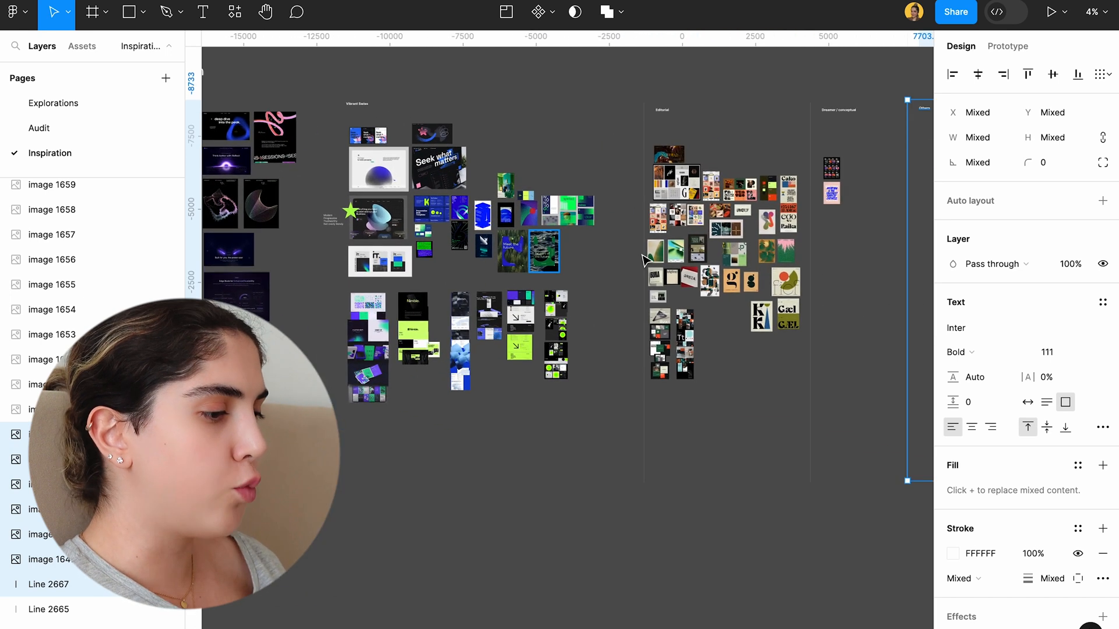
scroll(612, 263, "up", 2)
scroll(699, 270, "right", 3)
scroll(713, 278, "down", 3)
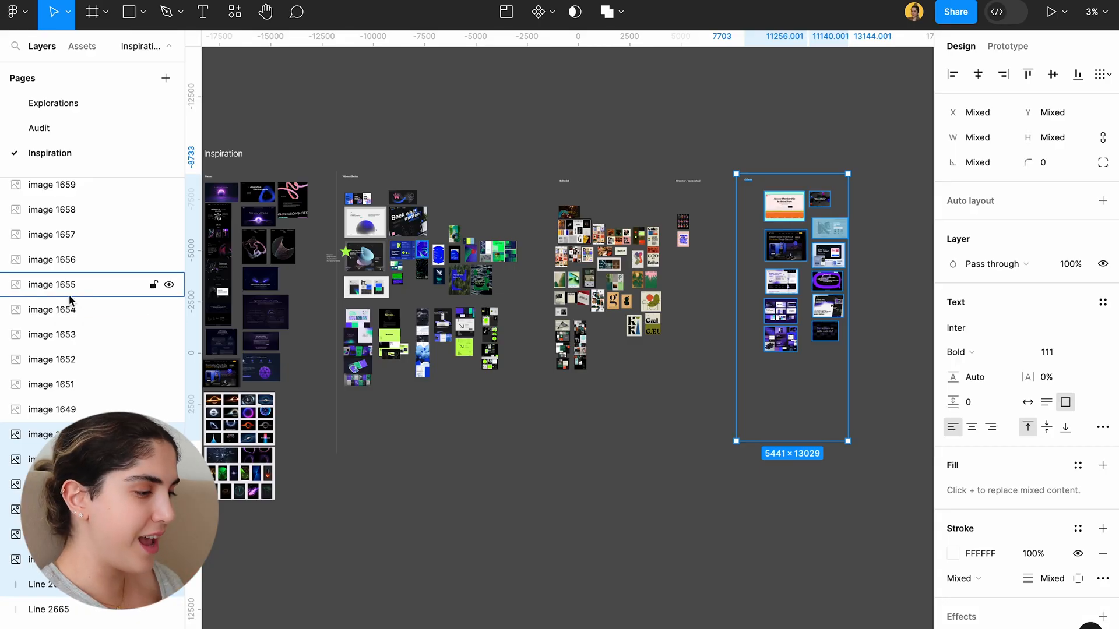
scroll(341, 262, "up", 3)
scroll(367, 262, "up", 3)
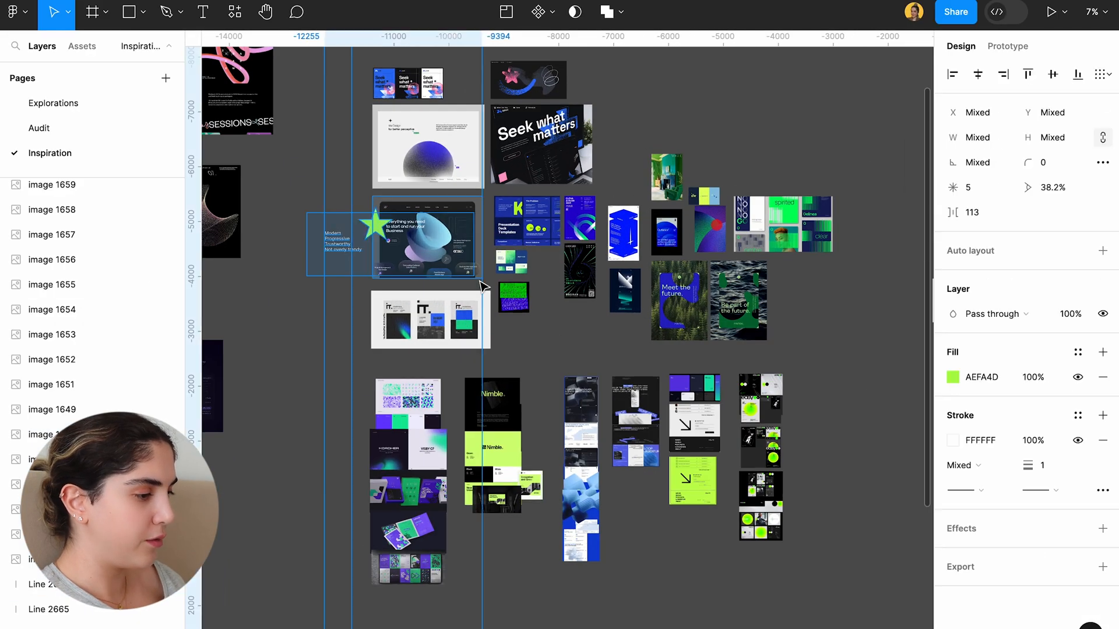
scroll(481, 280, "down", 2)
left_click(324, 284)
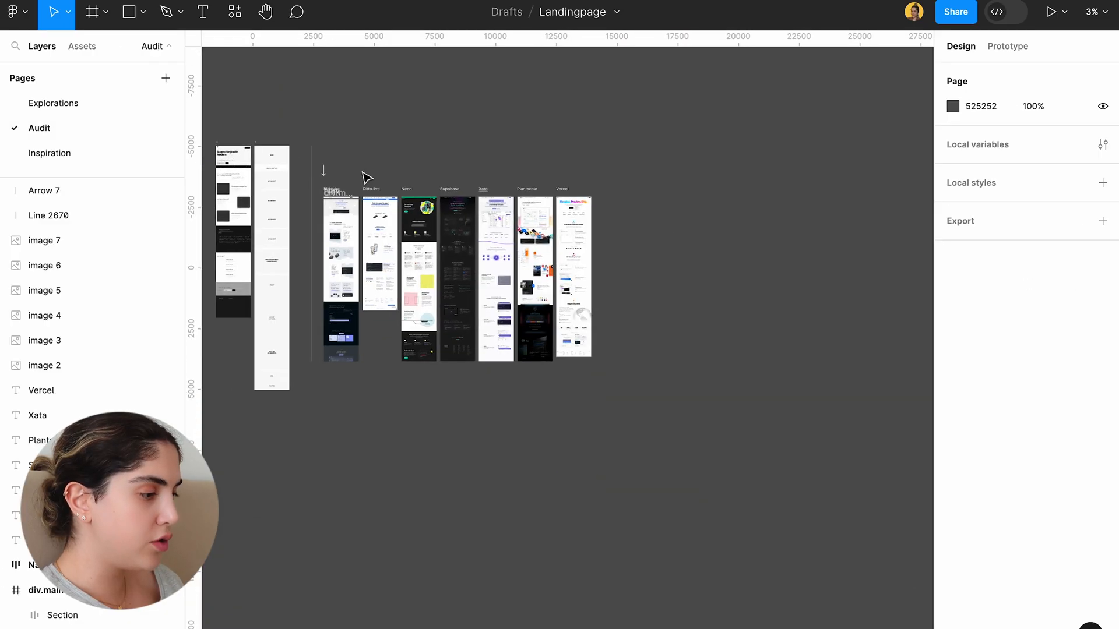
scroll(366, 178, "up", 3)
Step: Marquee-select the competitor landing-page frames to review them, then clear the selection
mouse_move(694, 116)
left_mouse_down()
mouse_move(217, 528)
mouse_move(262, 463)
left_mouse_up()
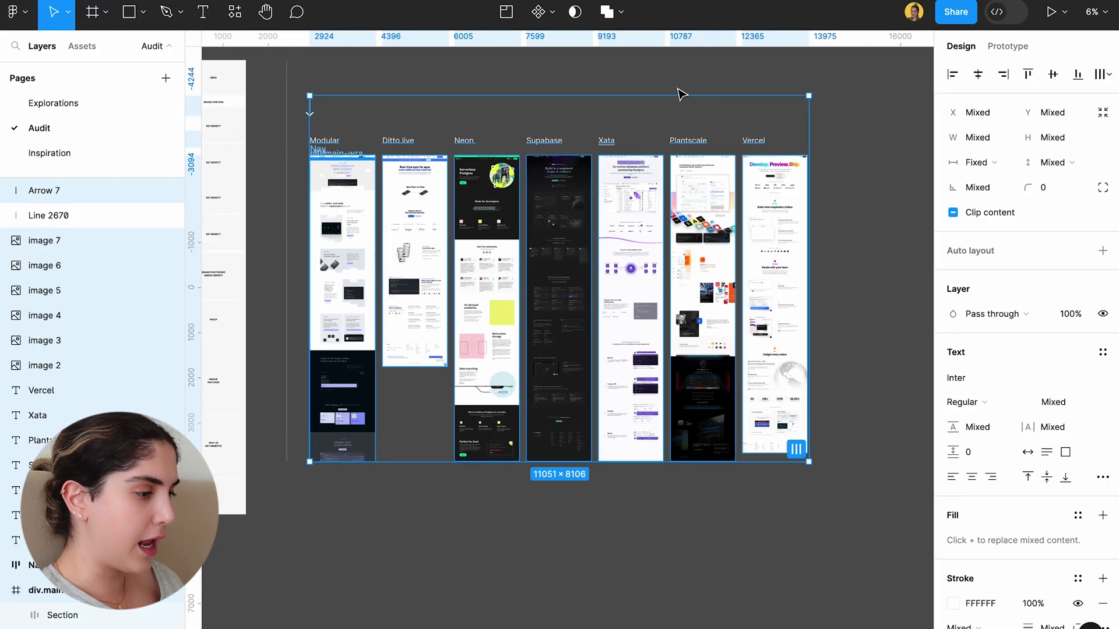
left_click(831, 99)
left_click_drag(813, 464, 455, 131)
scroll(524, 254, "up", 5)
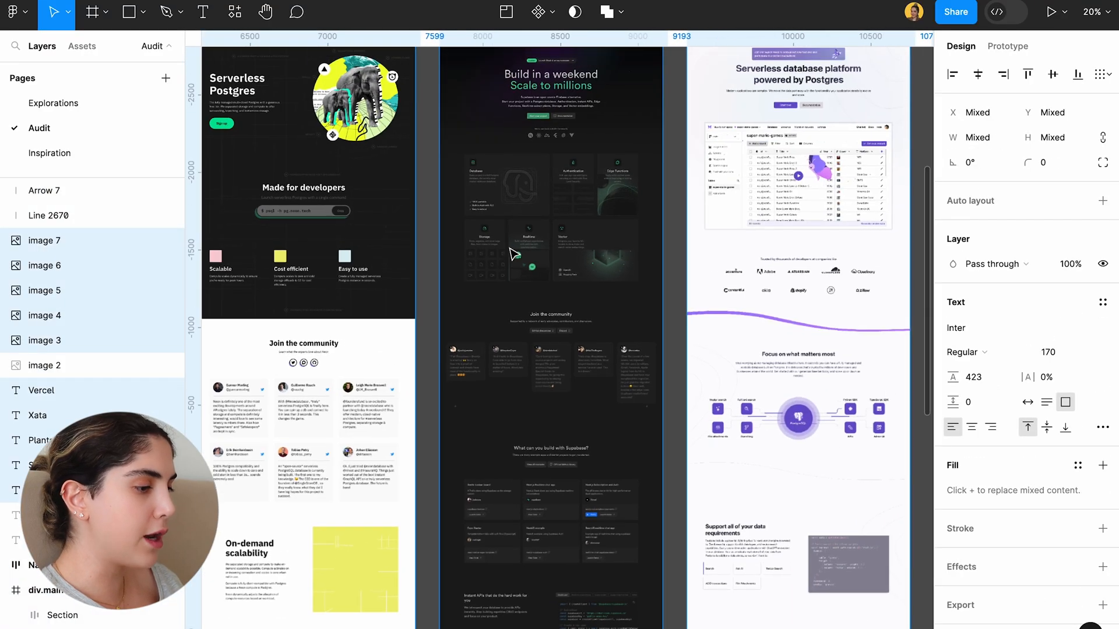
scroll(514, 253, "right", 5)
scroll(514, 254, "right", 5)
scroll(515, 254, "down", 3)
scroll(786, 228, "down", 1)
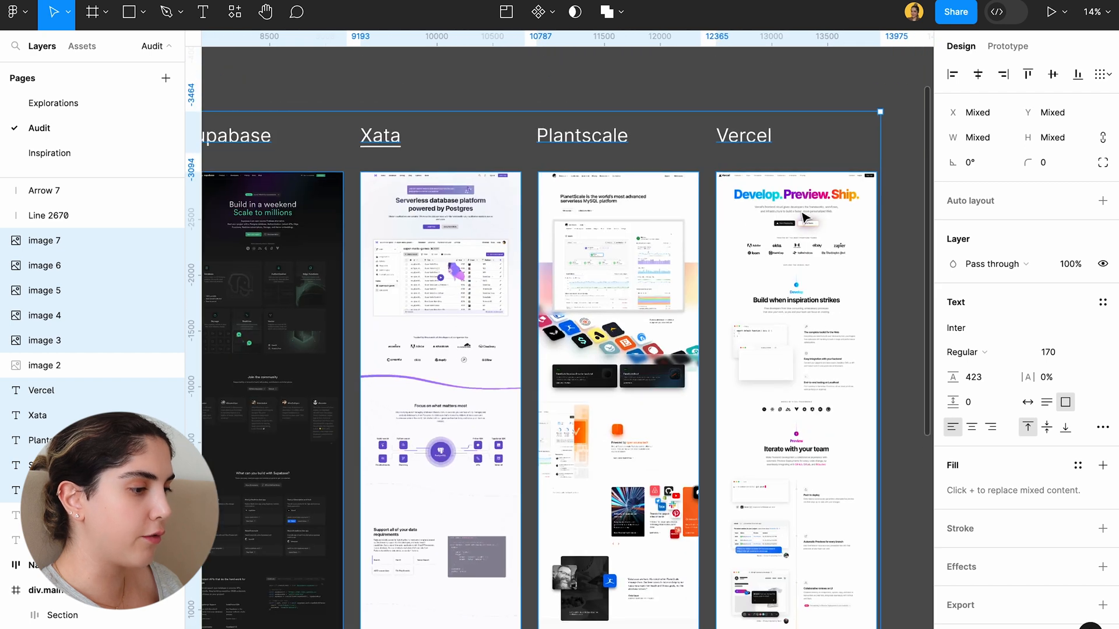
scroll(805, 219, "up", 5)
left_click(665, 96)
scroll(699, 192, "left", 8)
scroll(699, 193, "left", 5)
scroll(700, 192, "left", 3)
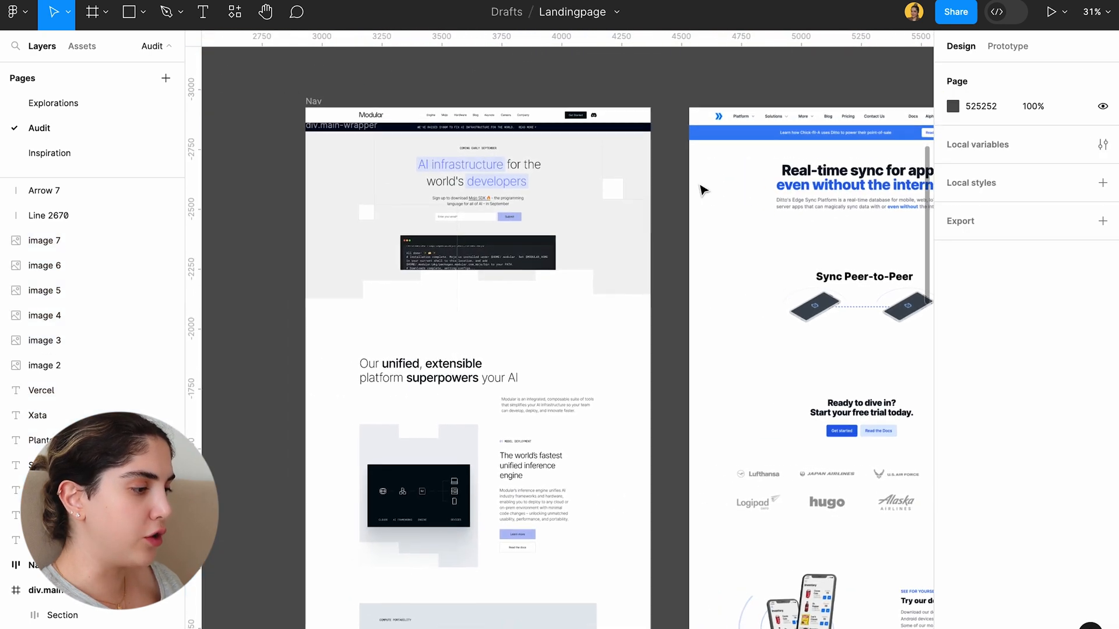
scroll(702, 190, "down", 6)
scroll(406, 166, "left", 8)
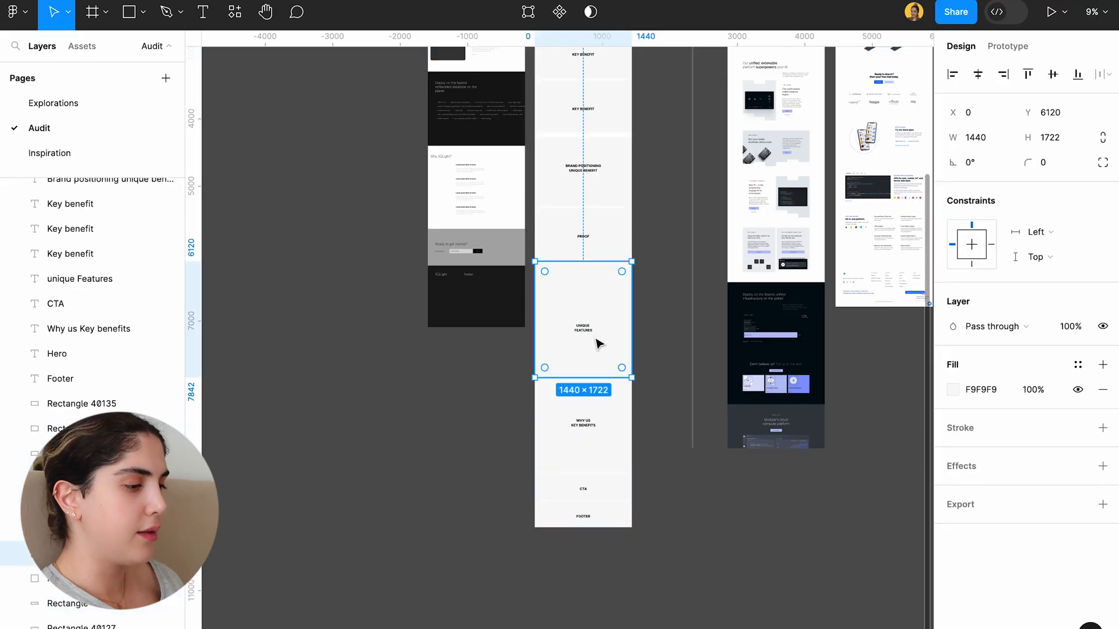
scroll(617, 206, "up", 3)
left_click(535, 406)
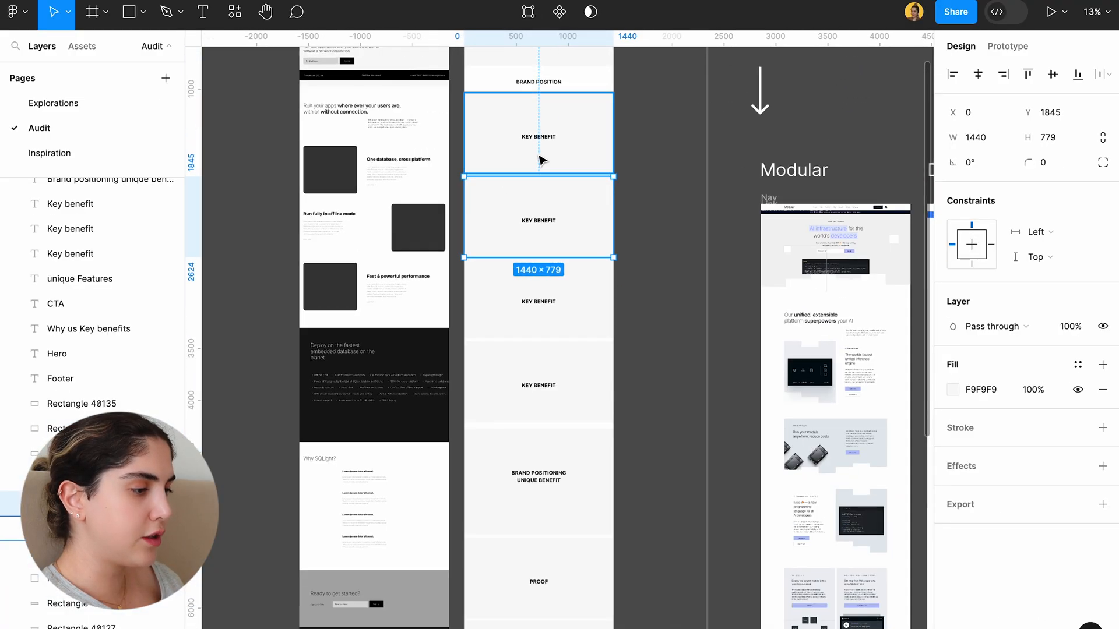
left_click(643, 174)
scroll(350, 263, "up", 1)
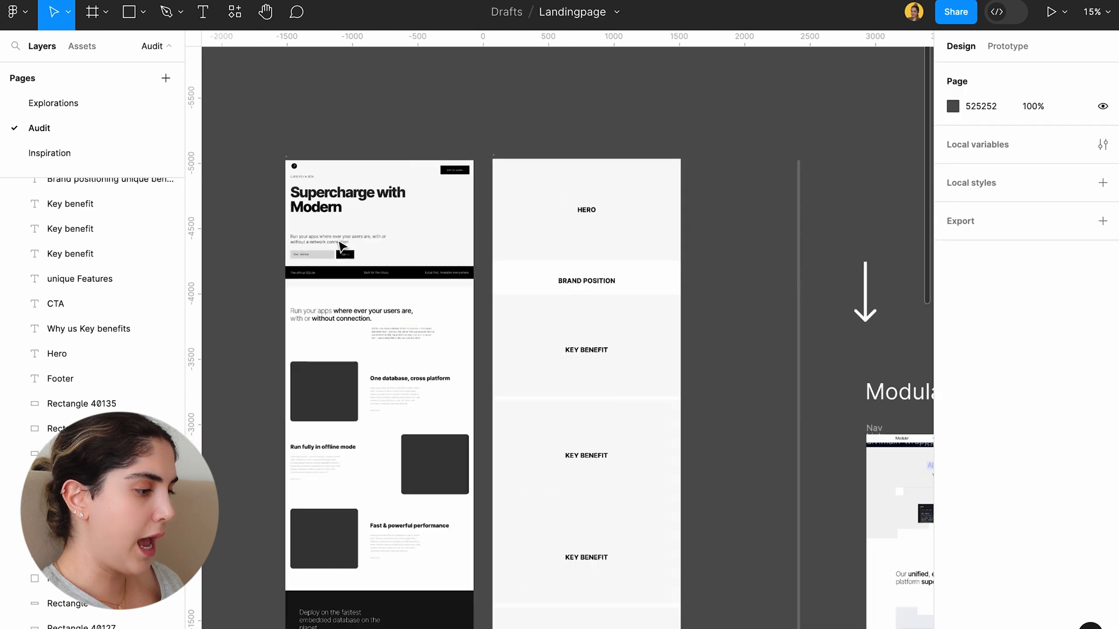
scroll(399, 356, "down", 2)
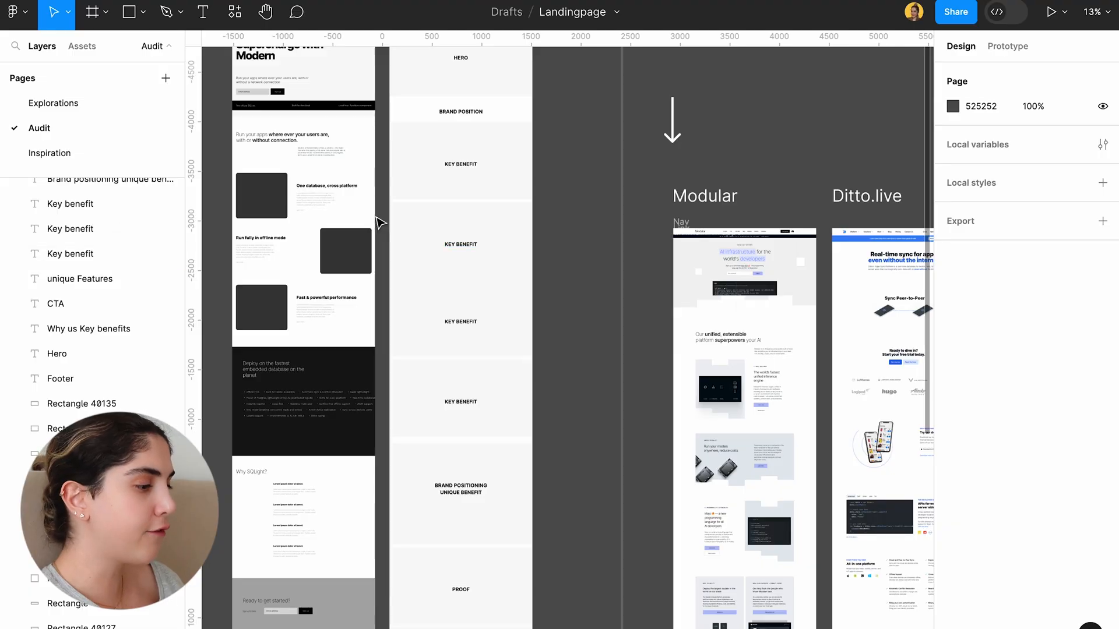
scroll(378, 221, "down", 3)
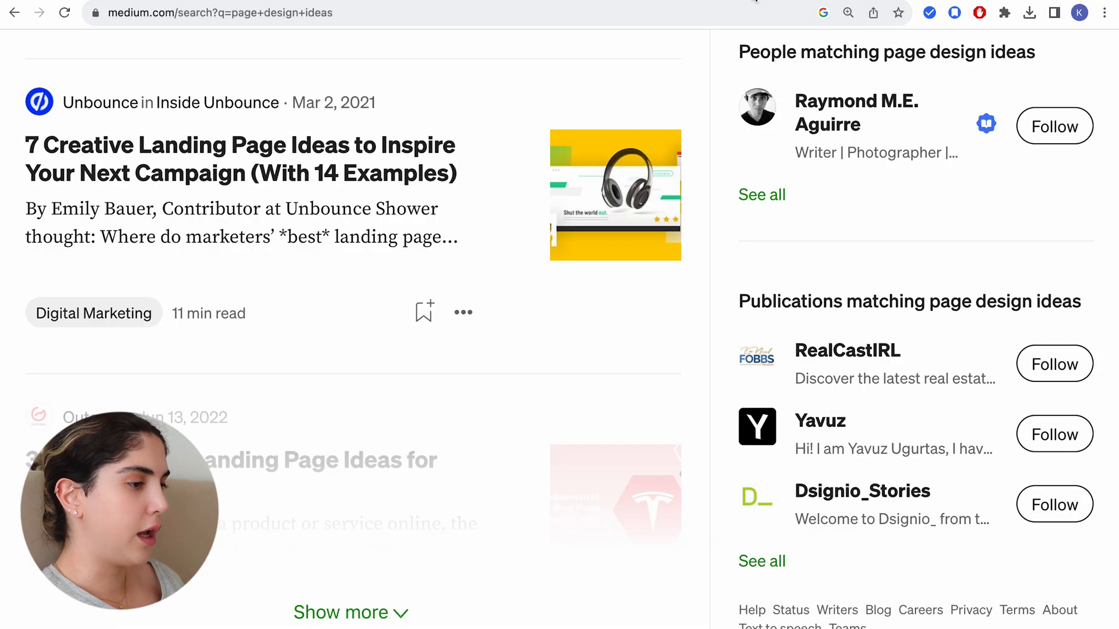
scroll(337, 206, "up", 5)
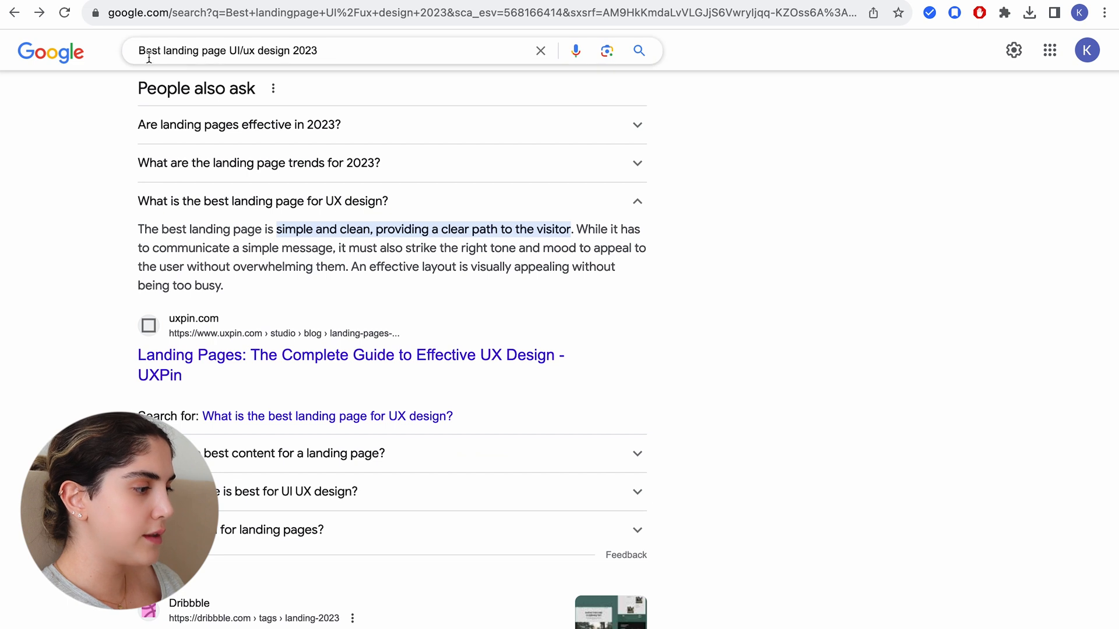
Step: Highlight the Google search query, then check and dismiss Medium's recent searches list
triple_click(342, 50)
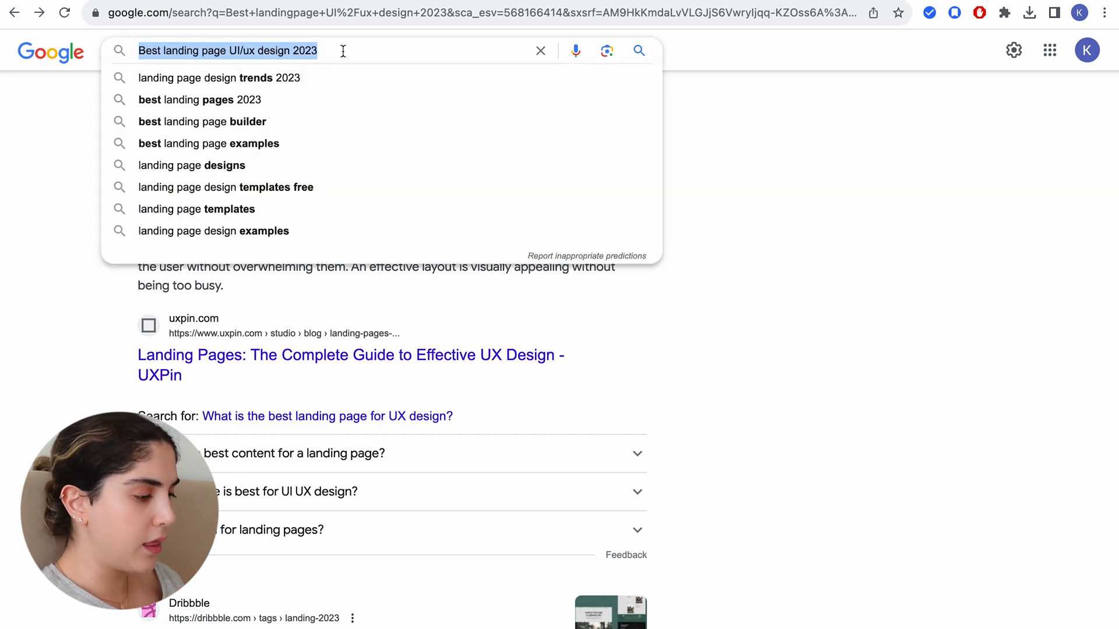
left_click(740, 302)
scroll(739, 302, "down", 5)
scroll(740, 301, "down", 3)
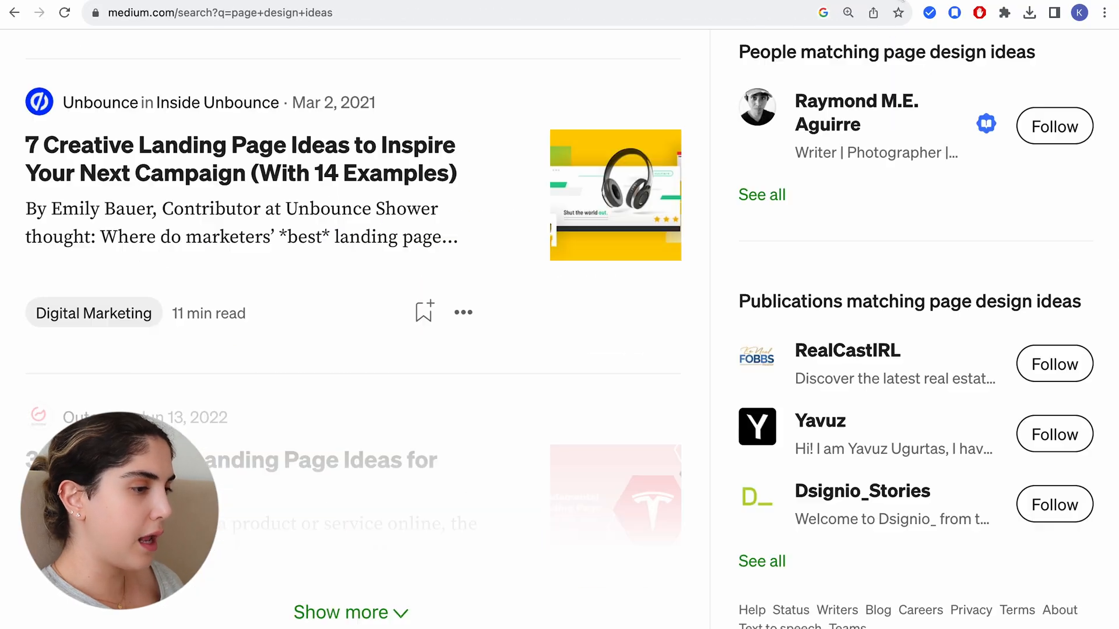
scroll(246, 105, "up", 5)
scroll(227, 157, "up", 5)
scroll(244, 184, "up", 5)
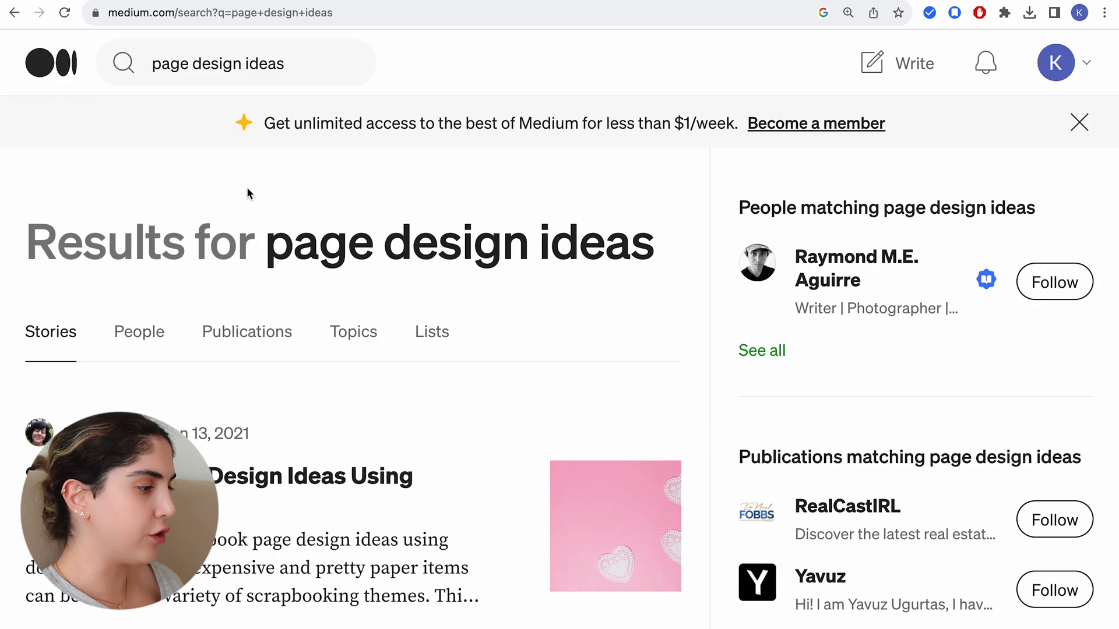
left_click(231, 64)
left_click(176, 391)
scroll(176, 391, "down", 5)
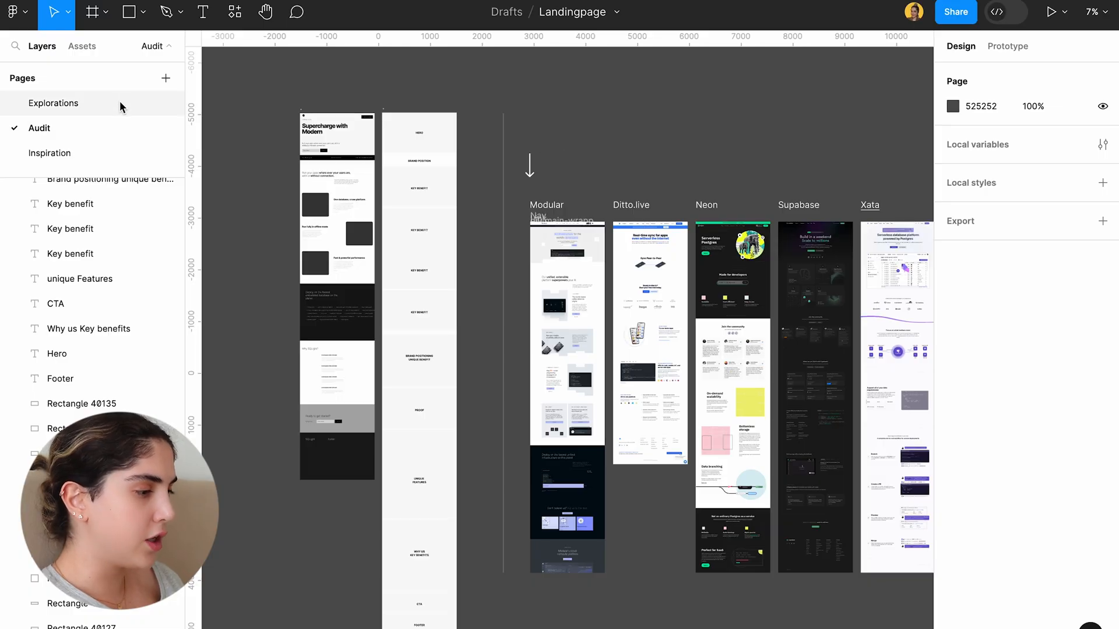
left_click(120, 102)
scroll(271, 135, "up", 2)
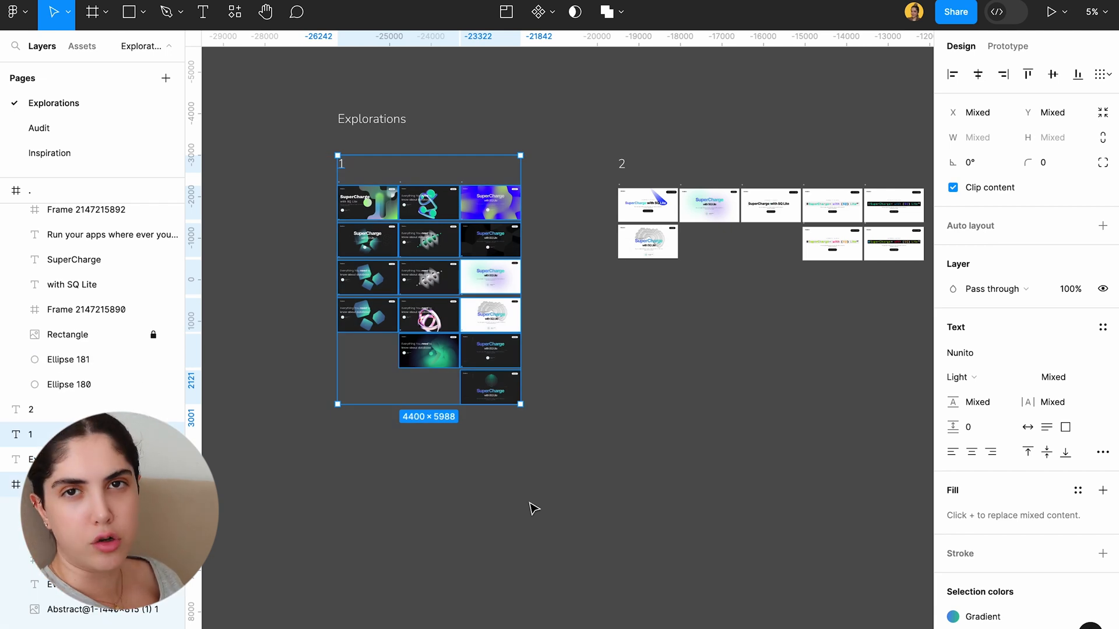
scroll(324, 280, "up", 3)
scroll(323, 280, "up", 2)
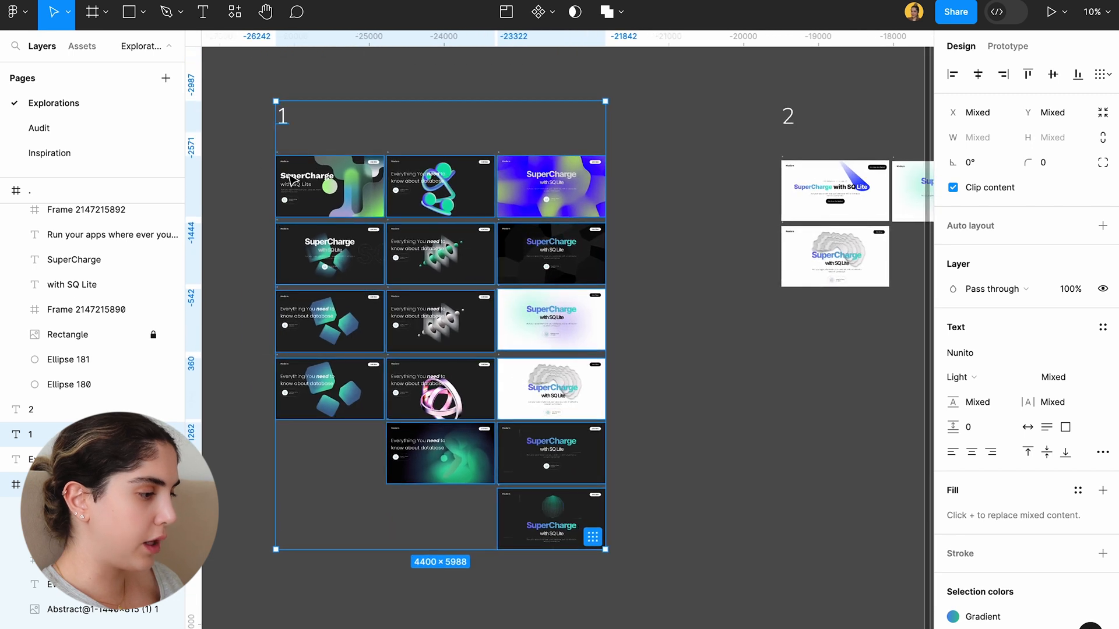
left_click(261, 154)
left_click_drag(261, 155, 455, 505)
left_click(336, 410)
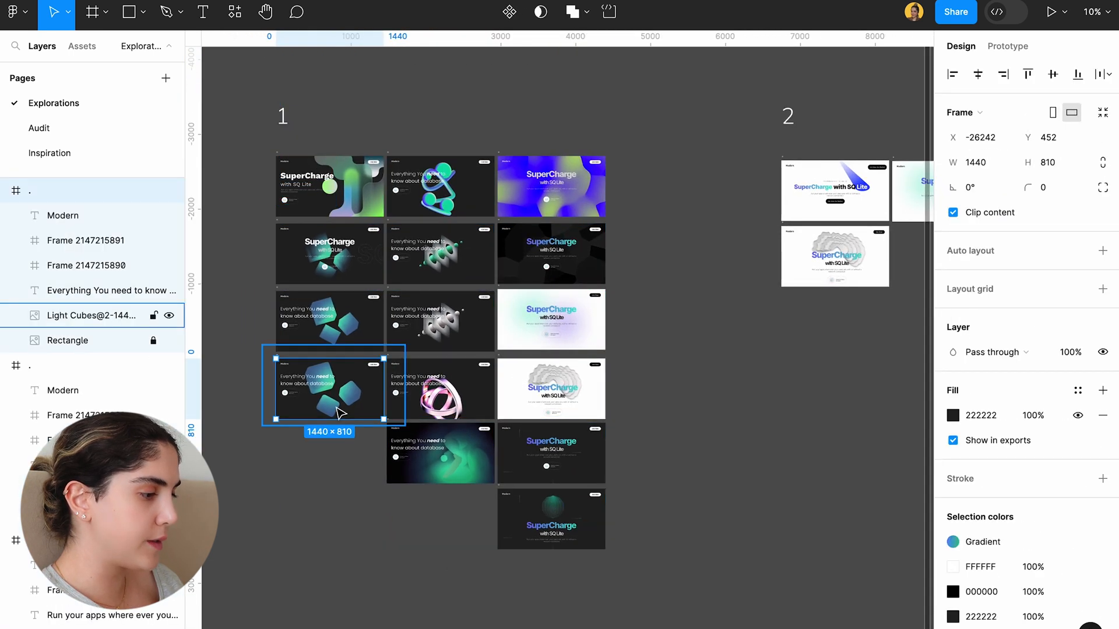
left_click(454, 416)
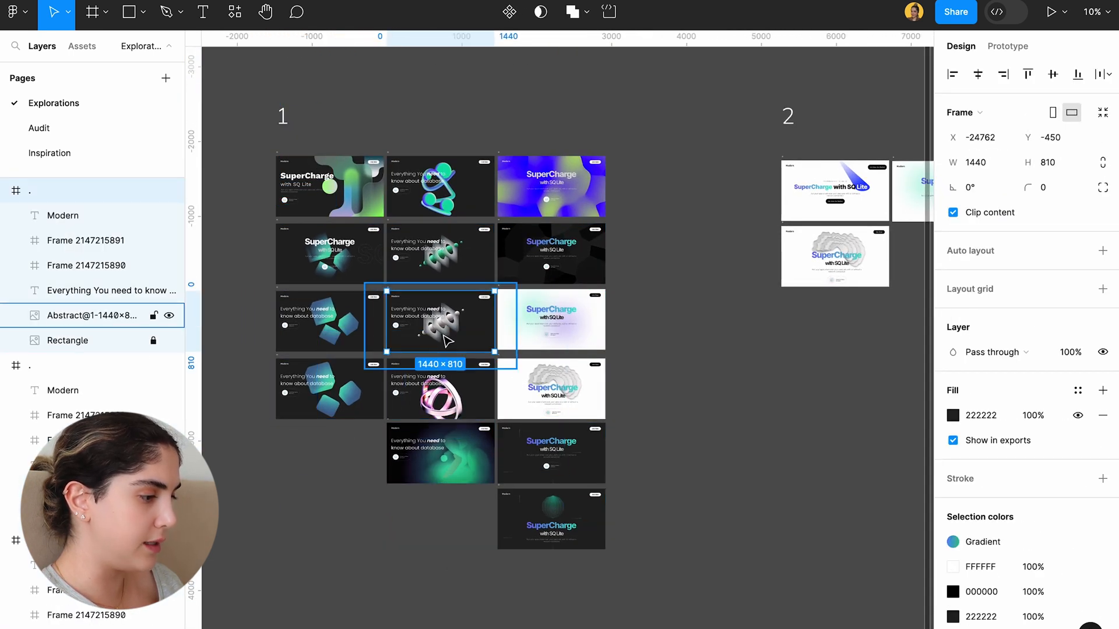
left_click(455, 243)
scroll(357, 148, "up", 3)
left_click_drag(219, 88, 321, 267)
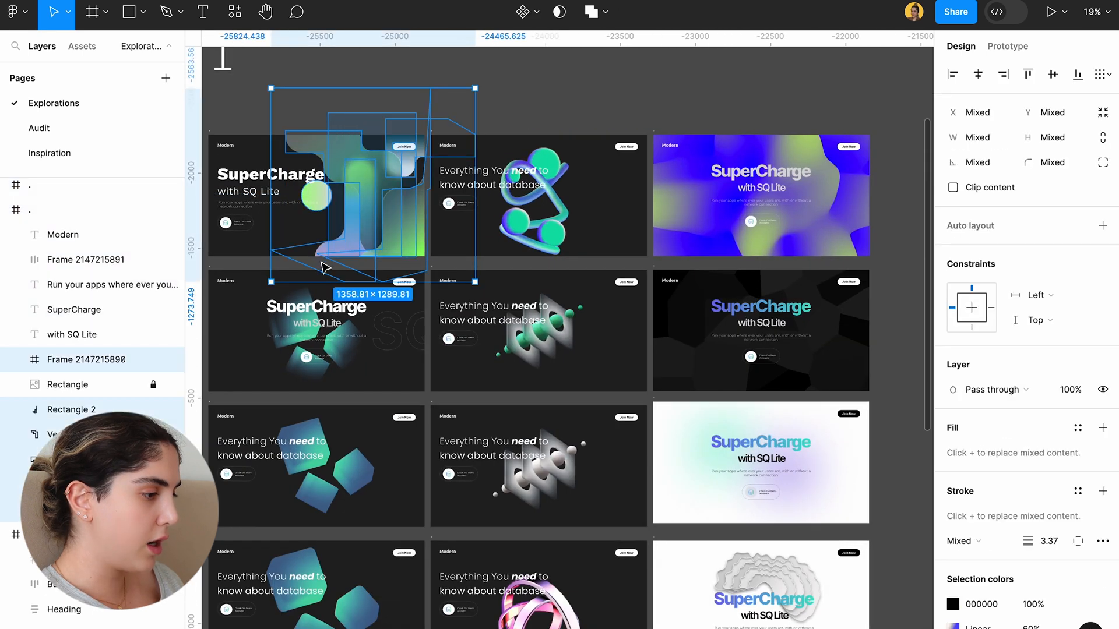
left_click(509, 61)
scroll(509, 61, "left", 2)
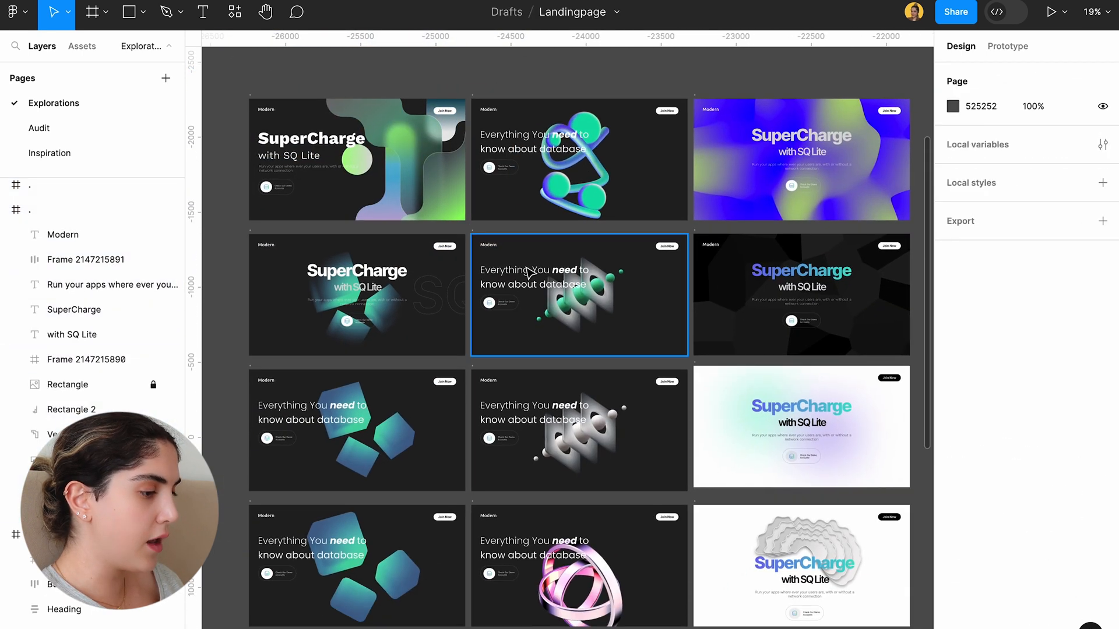
scroll(593, 426, "down", 3)
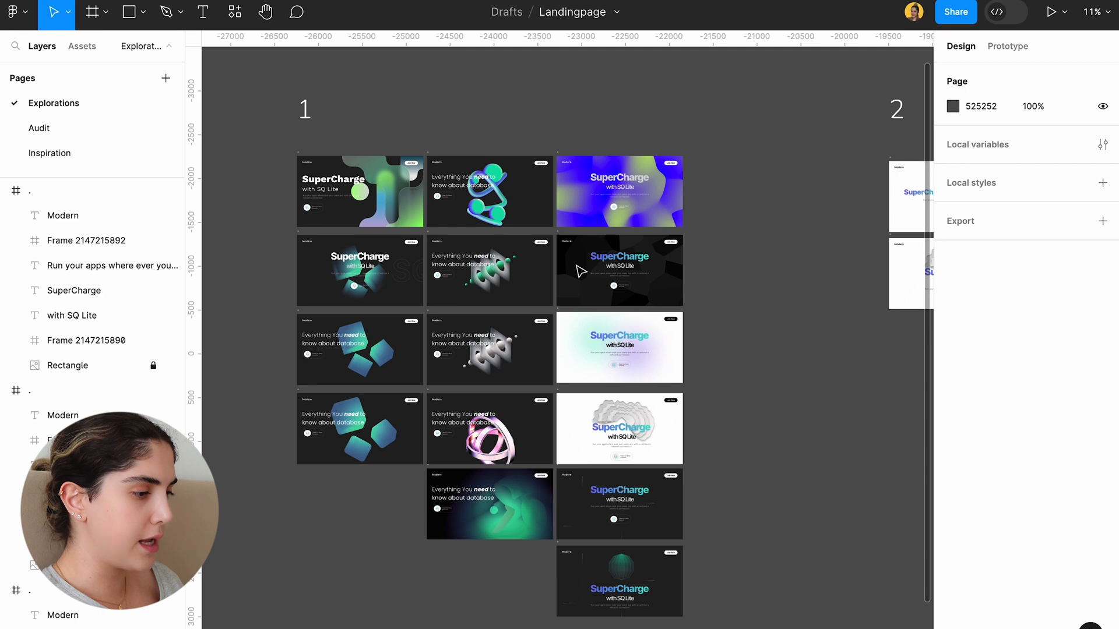
scroll(579, 270, "up", 5)
scroll(612, 244, "up", 3)
scroll(591, 431, "down", 5)
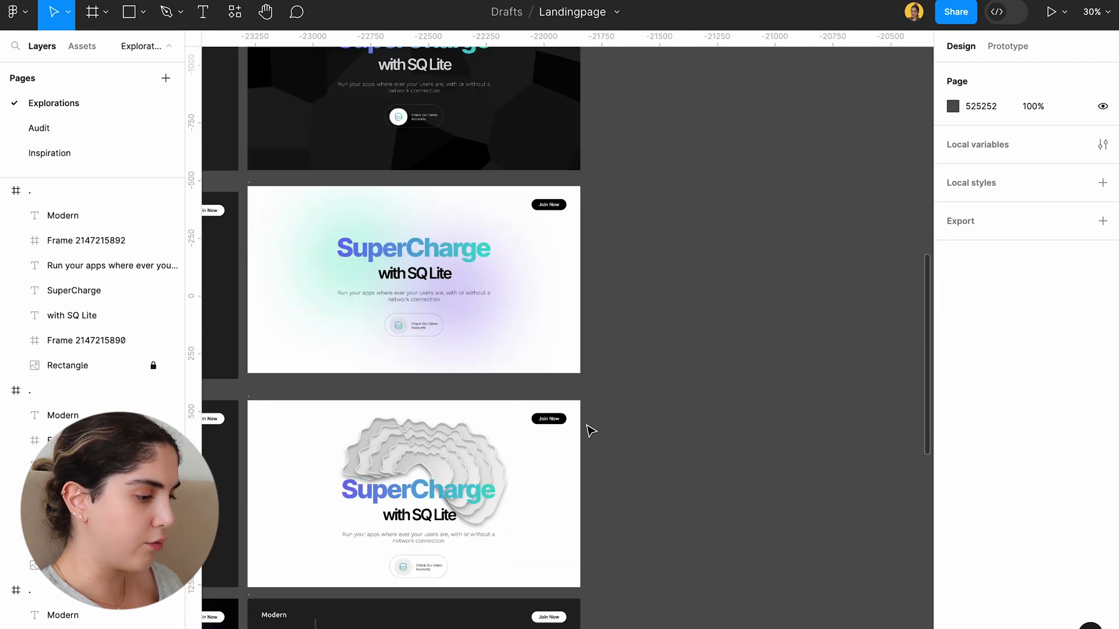
scroll(437, 420, "down", 5)
scroll(437, 420, "up", 3)
scroll(494, 395, "up", 2)
scroll(494, 395, "up", 3)
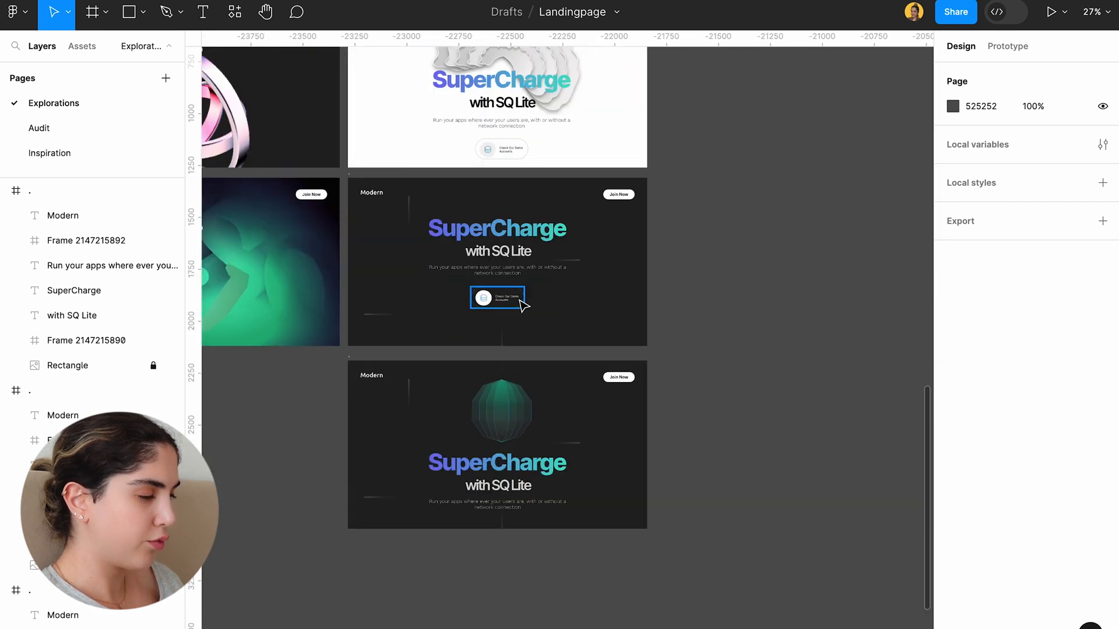
scroll(494, 395, "up", 3)
scroll(472, 367, "up", 3)
left_click(463, 335)
scroll(462, 335, "up", 4)
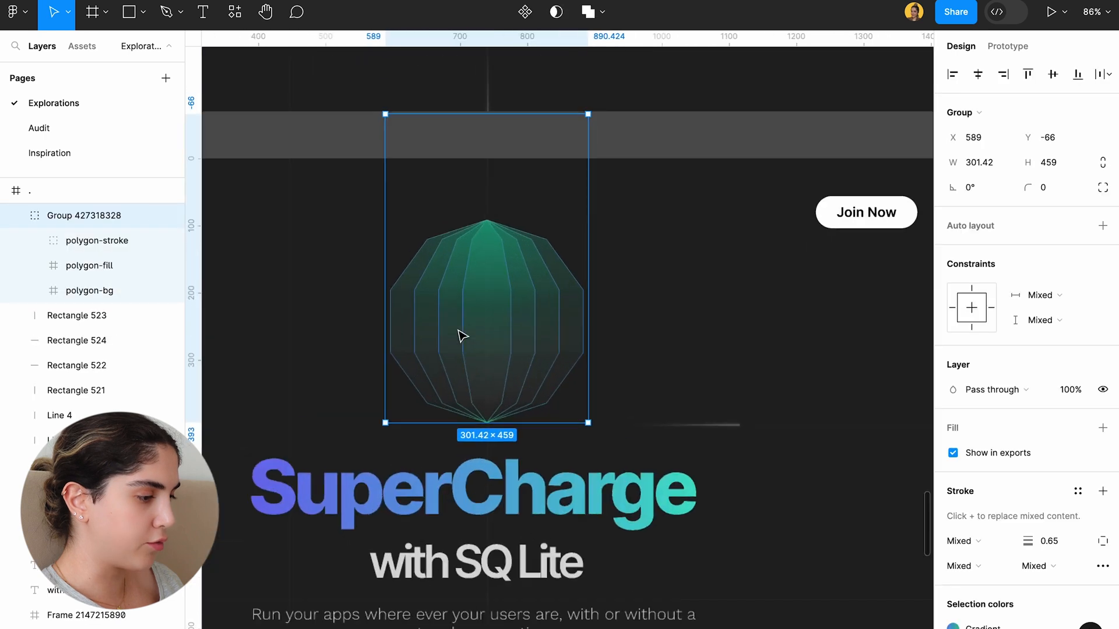
scroll(463, 336, "down", 4)
scroll(463, 336, "up", 2)
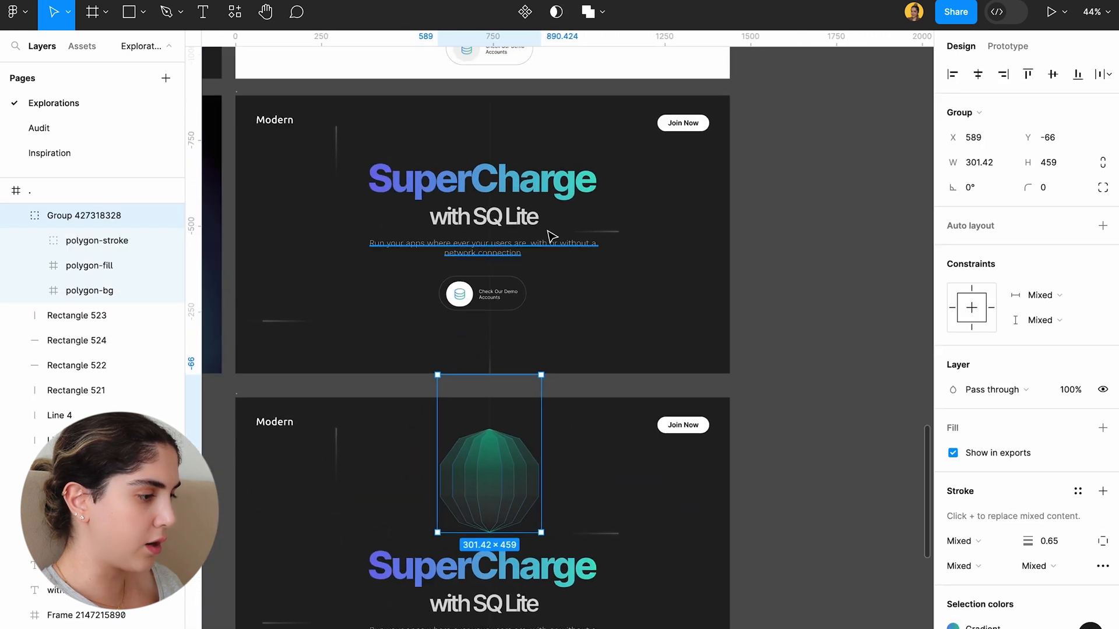
scroll(551, 236, "up", 1)
left_click(635, 243)
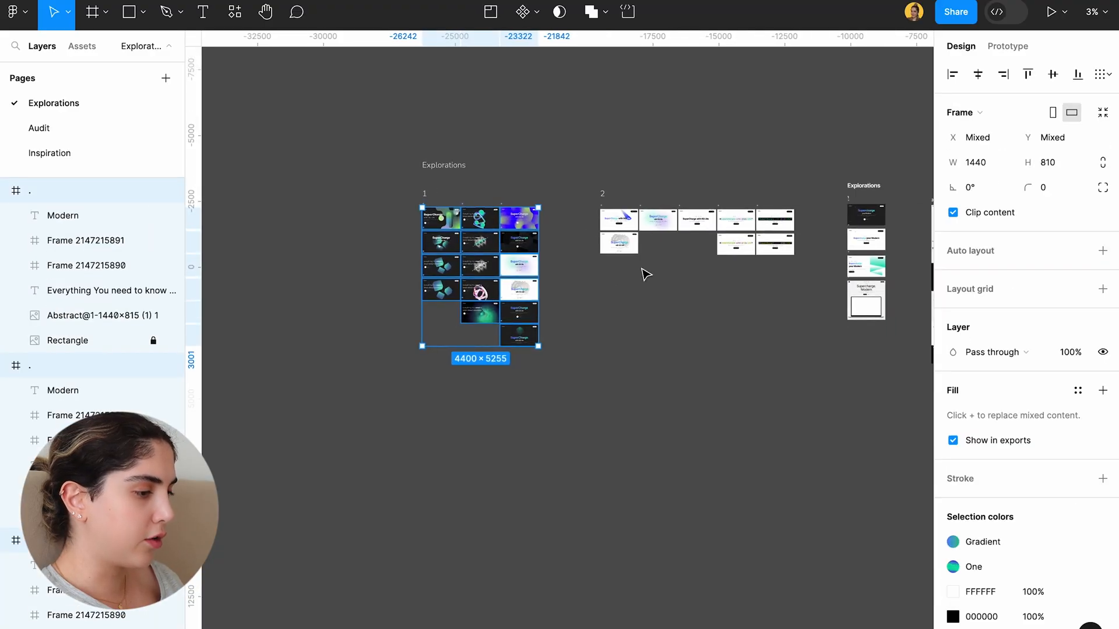
scroll(645, 274, "up", 3)
left_click(511, 194)
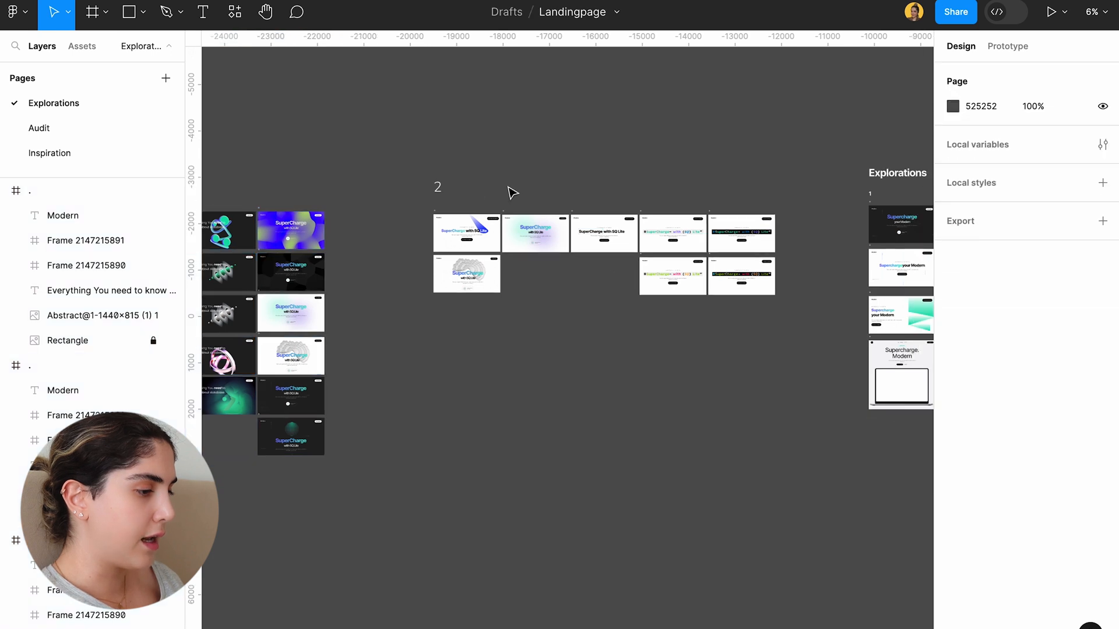
scroll(511, 194, "up", 3)
left_click_drag(280, 164, 897, 483)
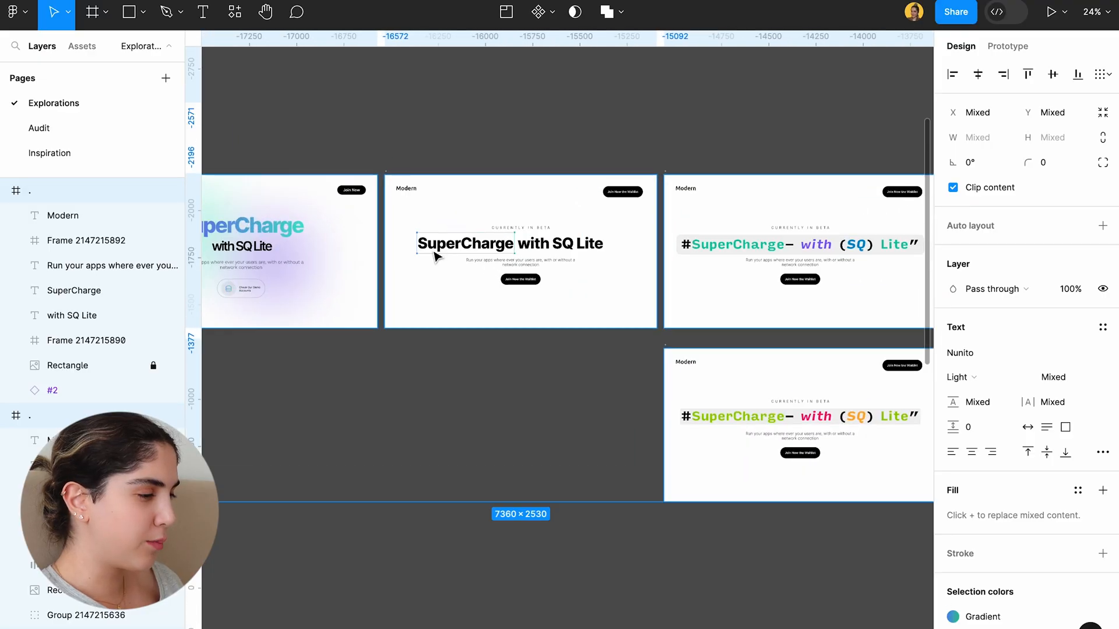
scroll(444, 221, "up", 3)
scroll(428, 260, "up", 2)
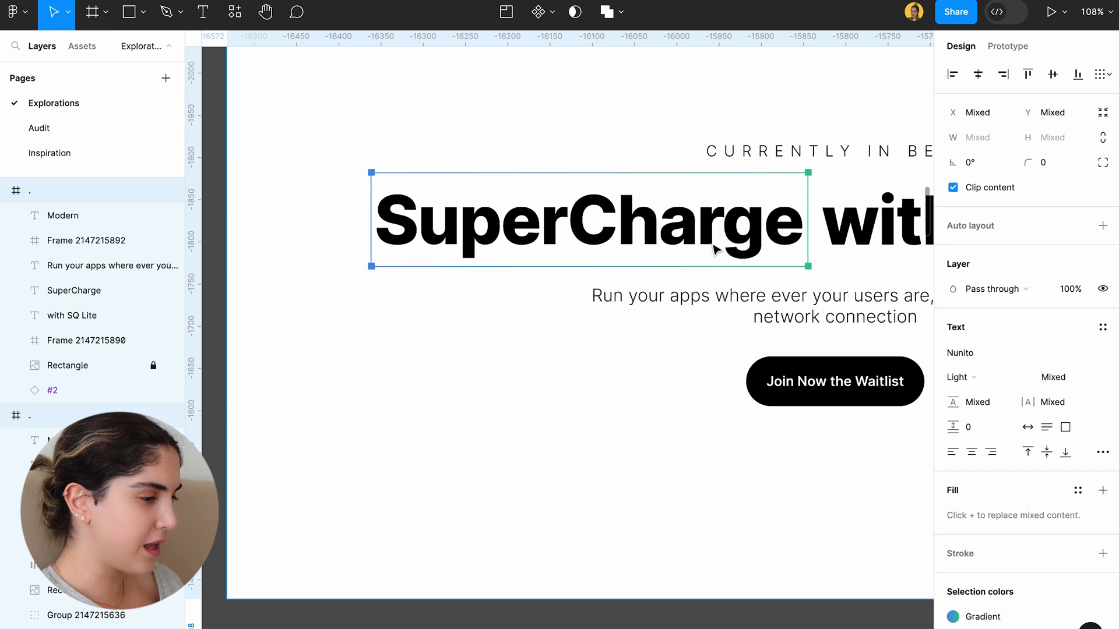
scroll(437, 179, "down", 3)
scroll(455, 153, "down", 3)
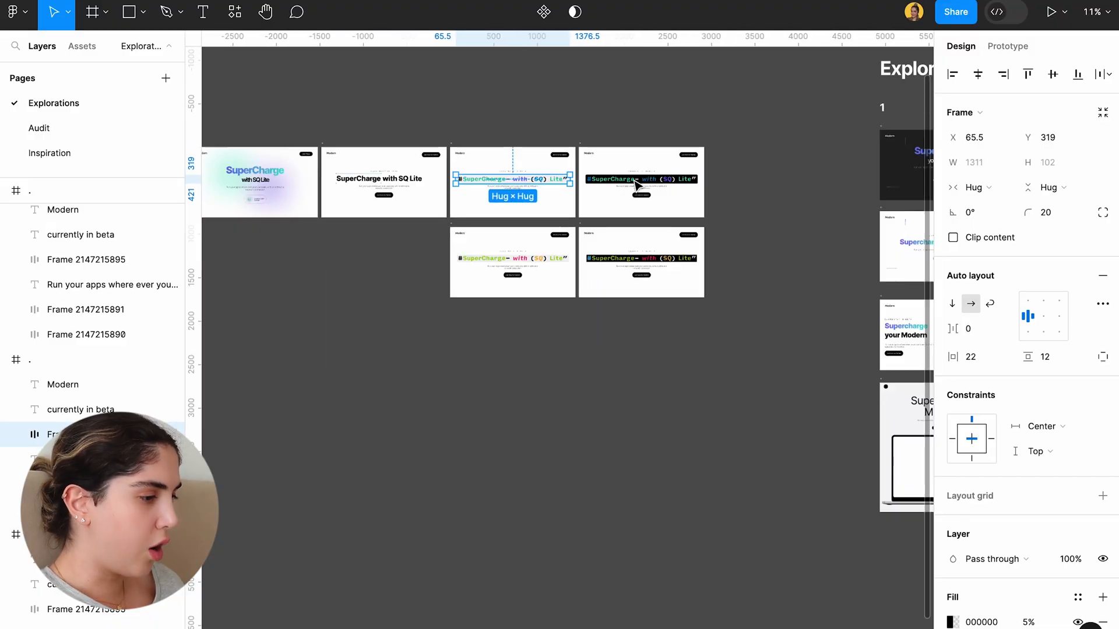
left_click_drag(734, 79, 317, 377)
left_click(318, 377)
scroll(496, 298, "down", 2)
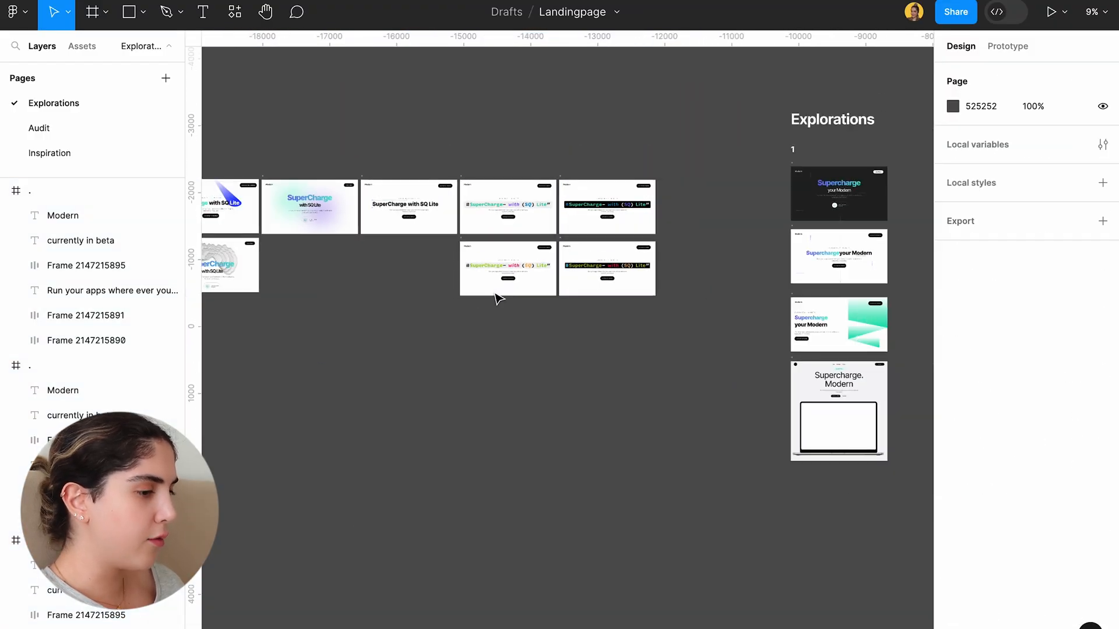
scroll(795, 200, "right", 3)
scroll(613, 175, "up", 3)
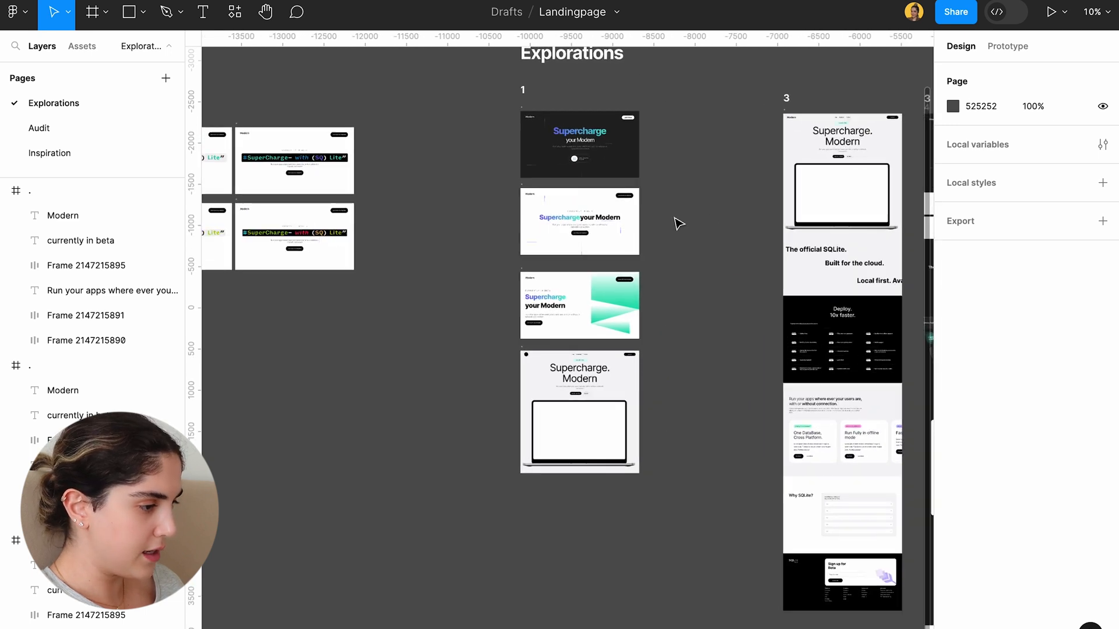
left_click(575, 418)
left_click(699, 437)
scroll(647, 437, "up", 3)
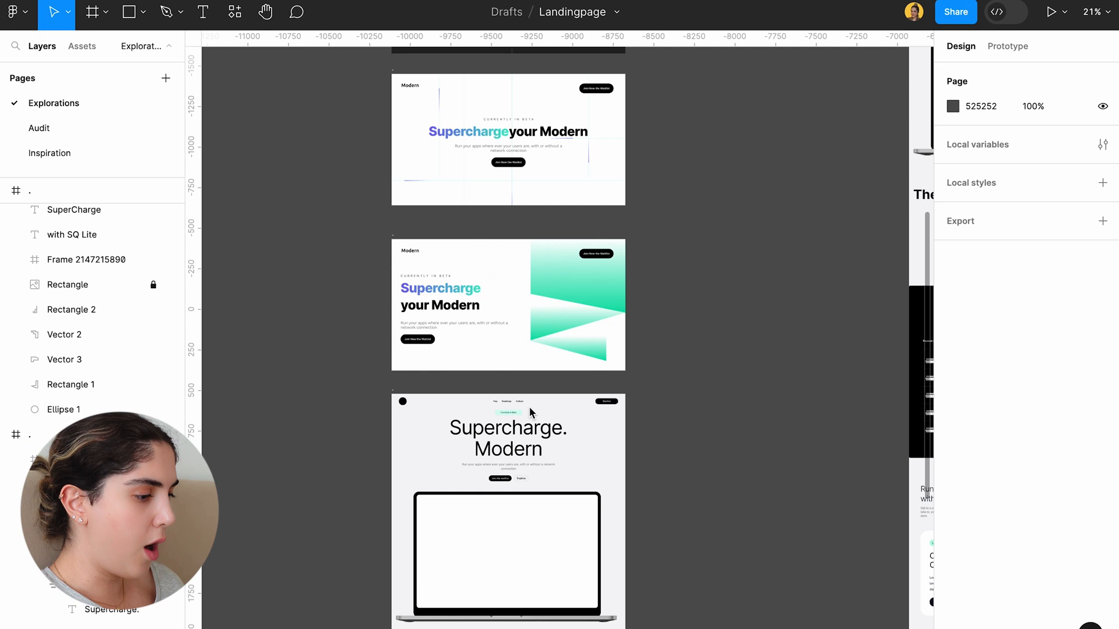
scroll(533, 349, "up", 5)
scroll(668, 221, "up", 3)
scroll(550, 458, "down", 3)
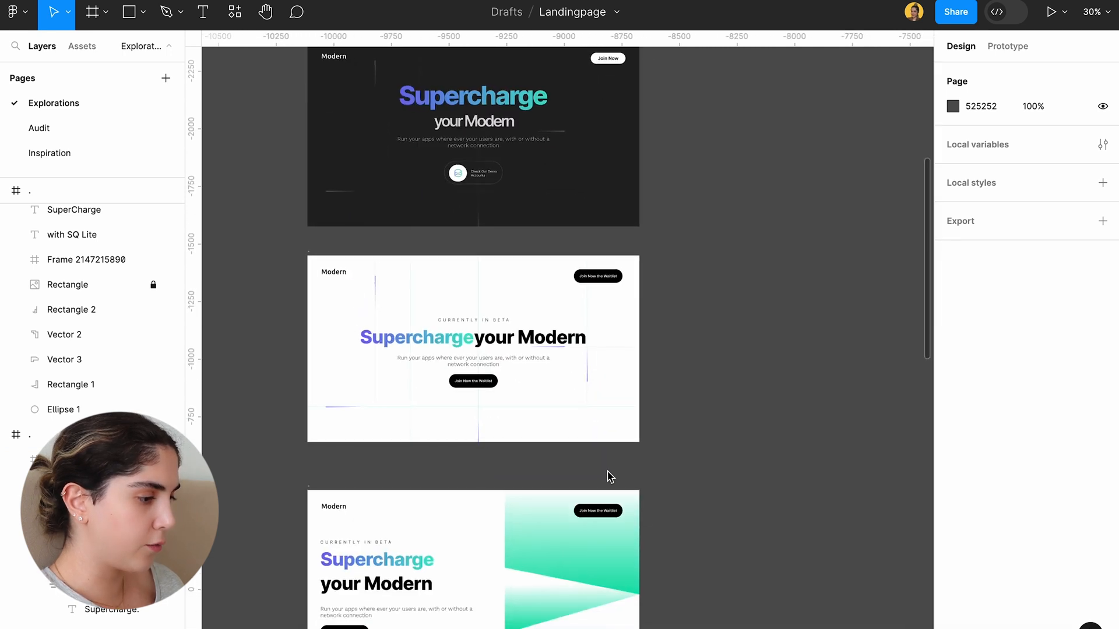
scroll(602, 330, "down", 5)
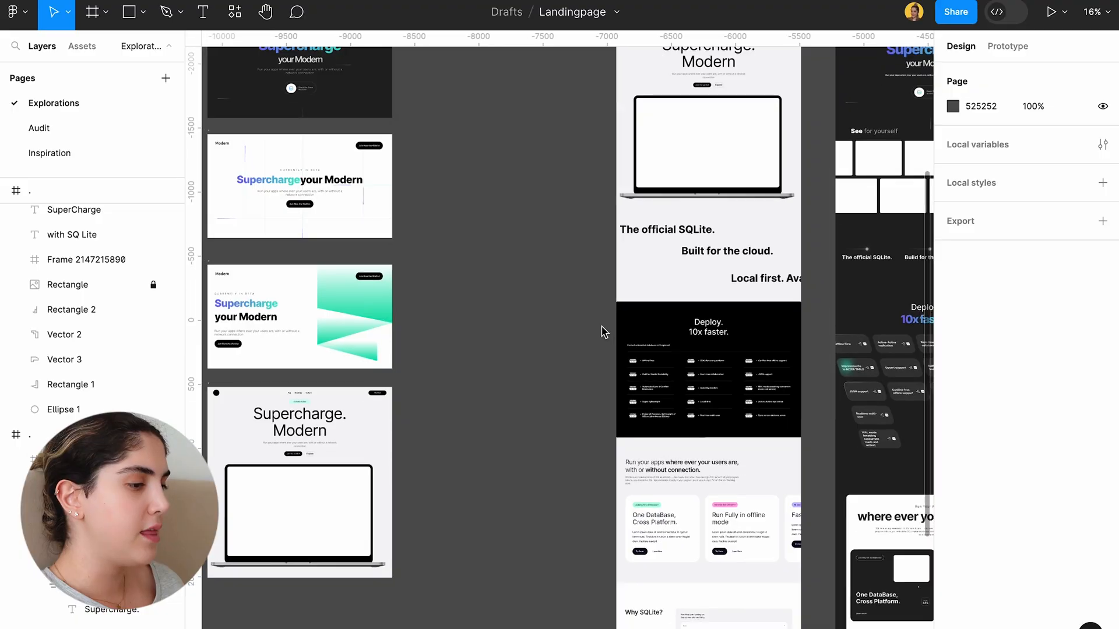
scroll(603, 332, "down", 5)
scroll(710, 211, "down", 3)
mouse_move(712, 201)
left_mouse_down()
mouse_move(511, 493)
mouse_move(735, 407)
left_mouse_up()
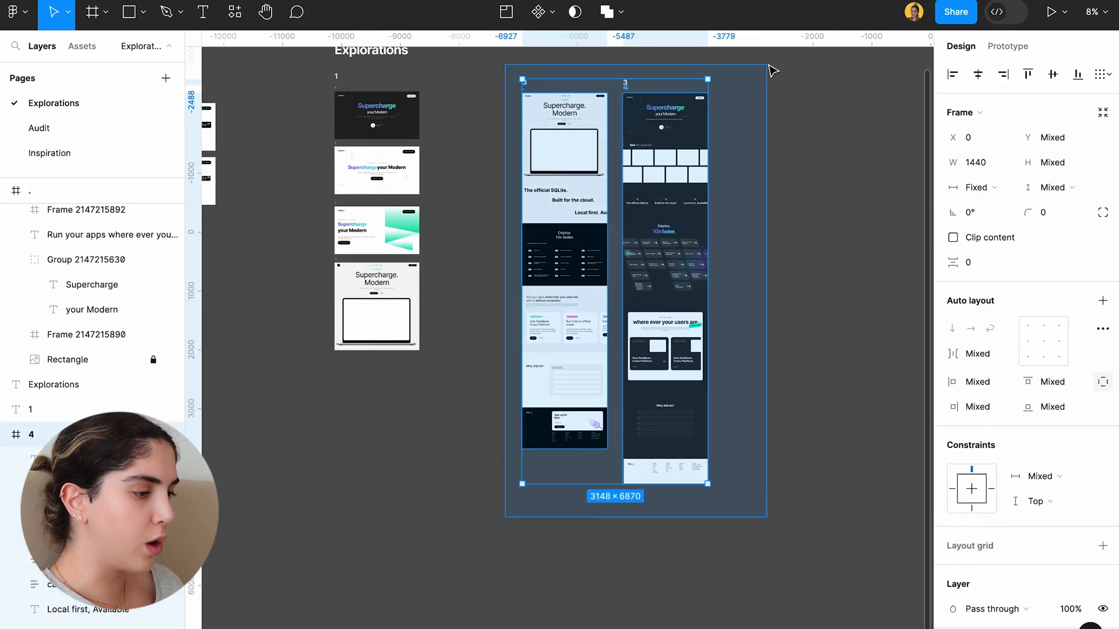
left_click(752, 400)
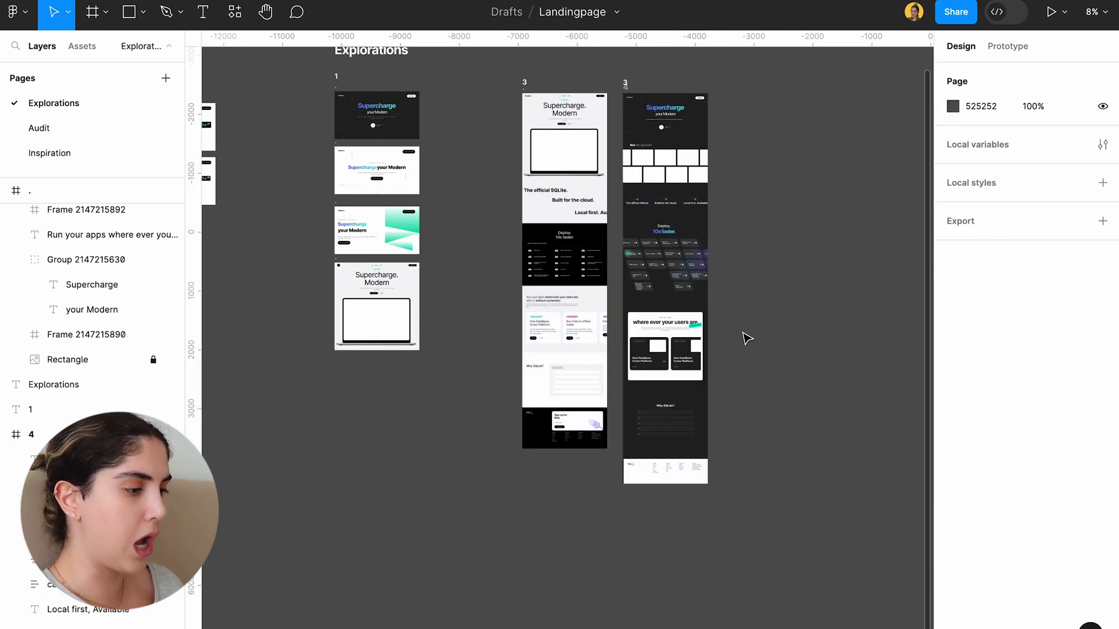
scroll(743, 338, "up", 3)
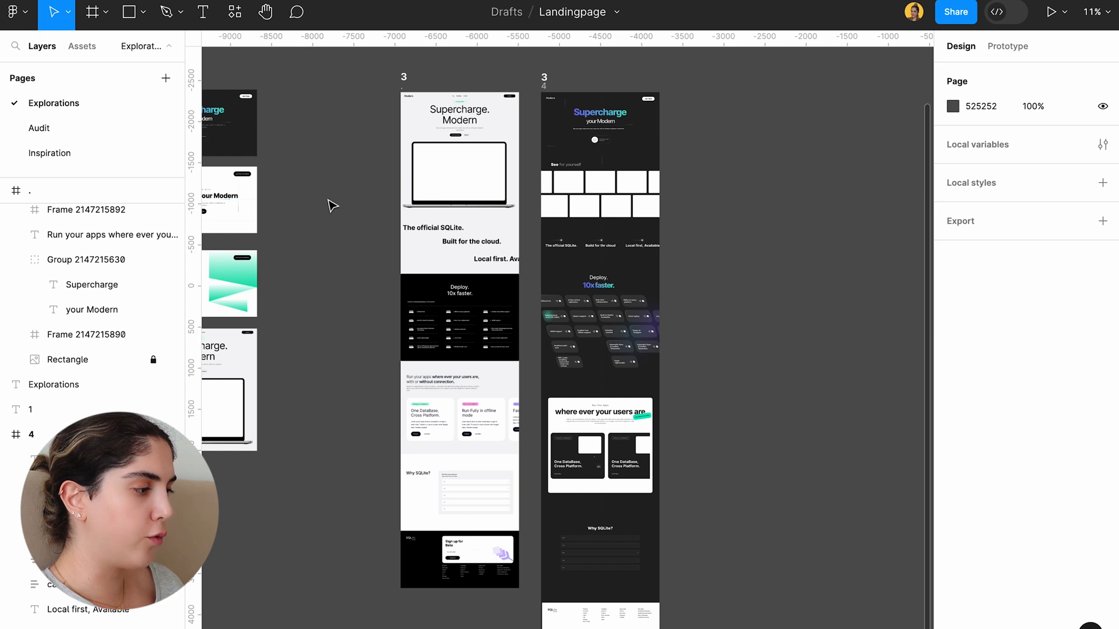
scroll(569, 144, "down", 5)
scroll(613, 218, "up", 2)
scroll(615, 223, "down", 4)
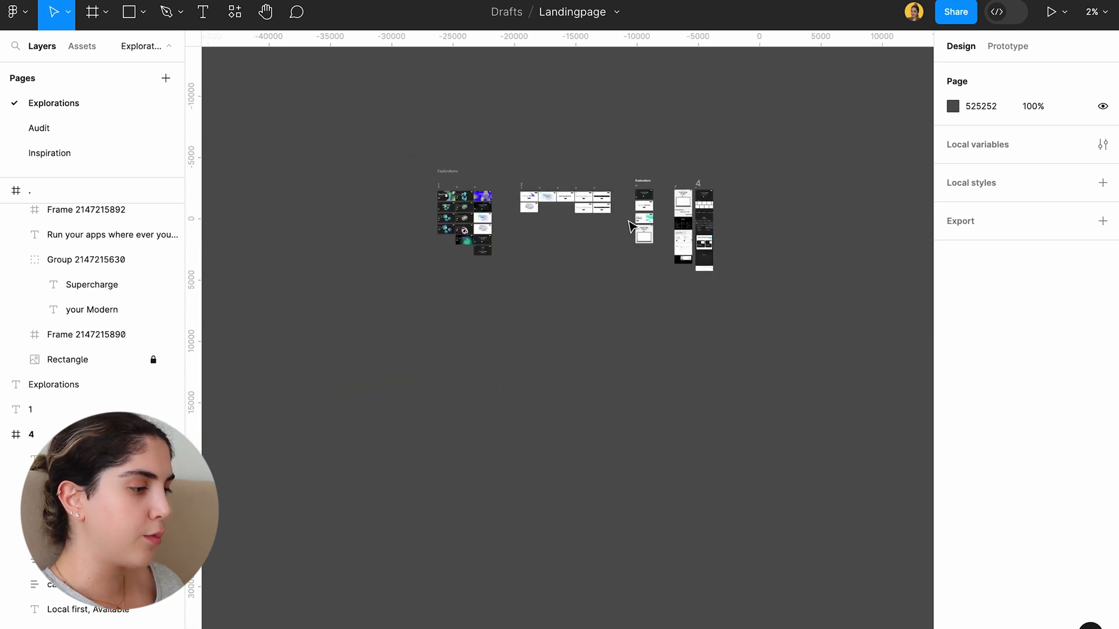
scroll(620, 222, "up", 1)
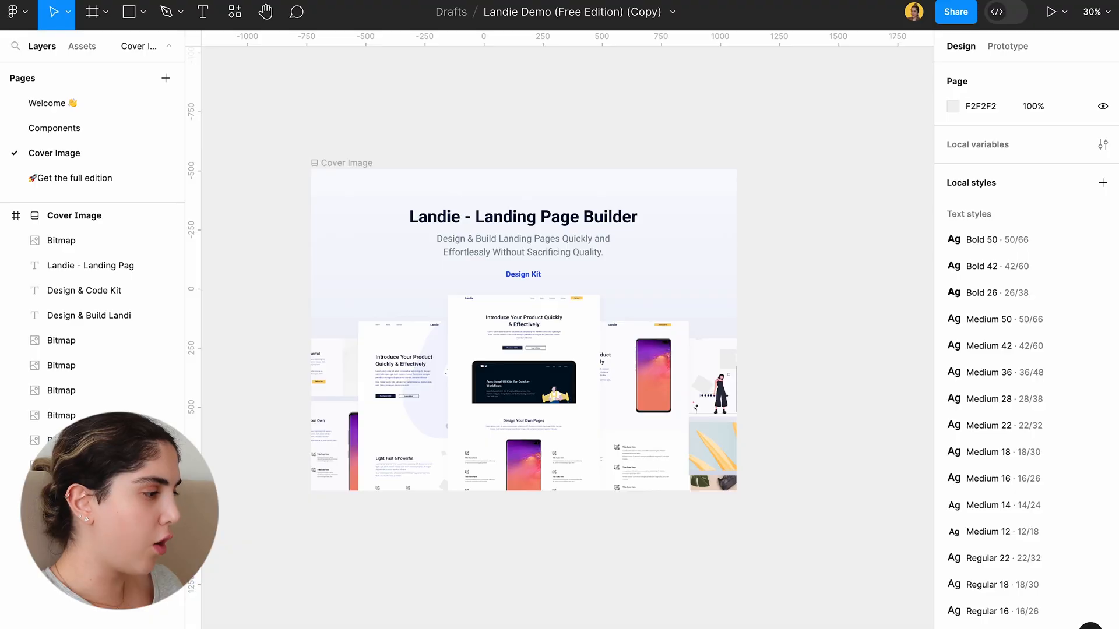
scroll(432, 338, "down", 3)
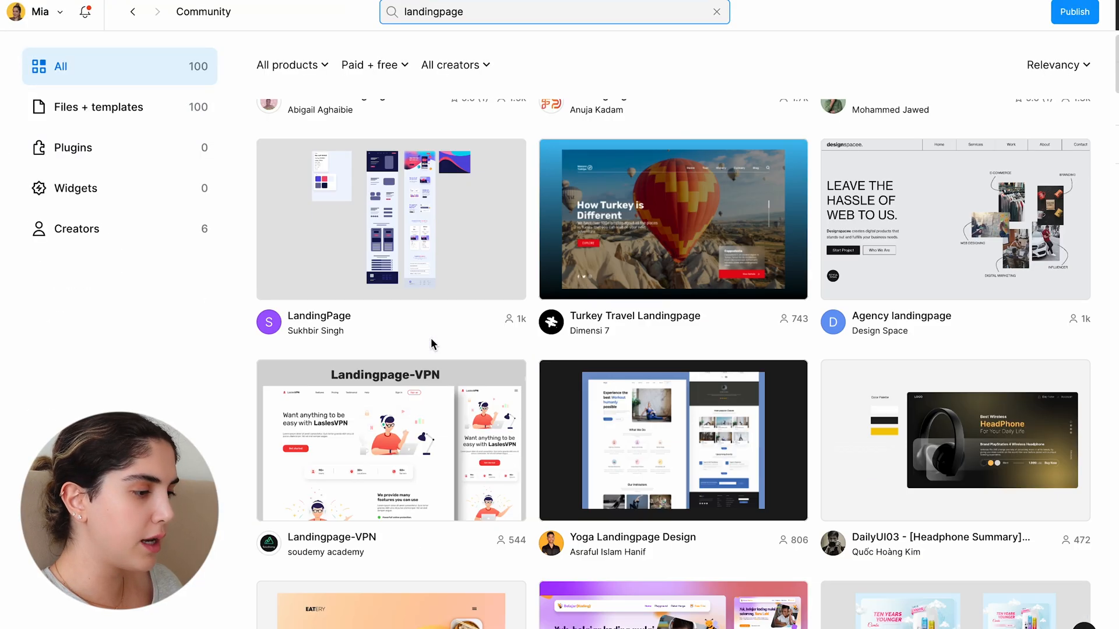
scroll(431, 338, "down", 4)
scroll(431, 339, "down", 3)
scroll(430, 338, "down", 3)
scroll(431, 339, "down", 3)
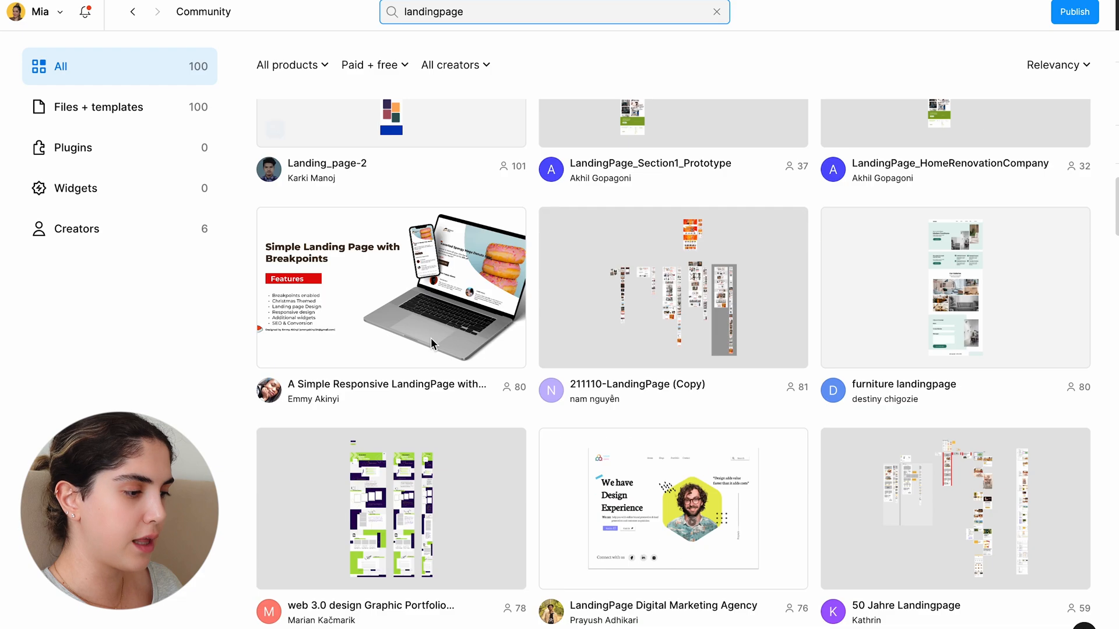
scroll(431, 342, "down", 4)
scroll(431, 343, "down", 4)
scroll(431, 343, "down", 4)
scroll(431, 343, "down", 4)
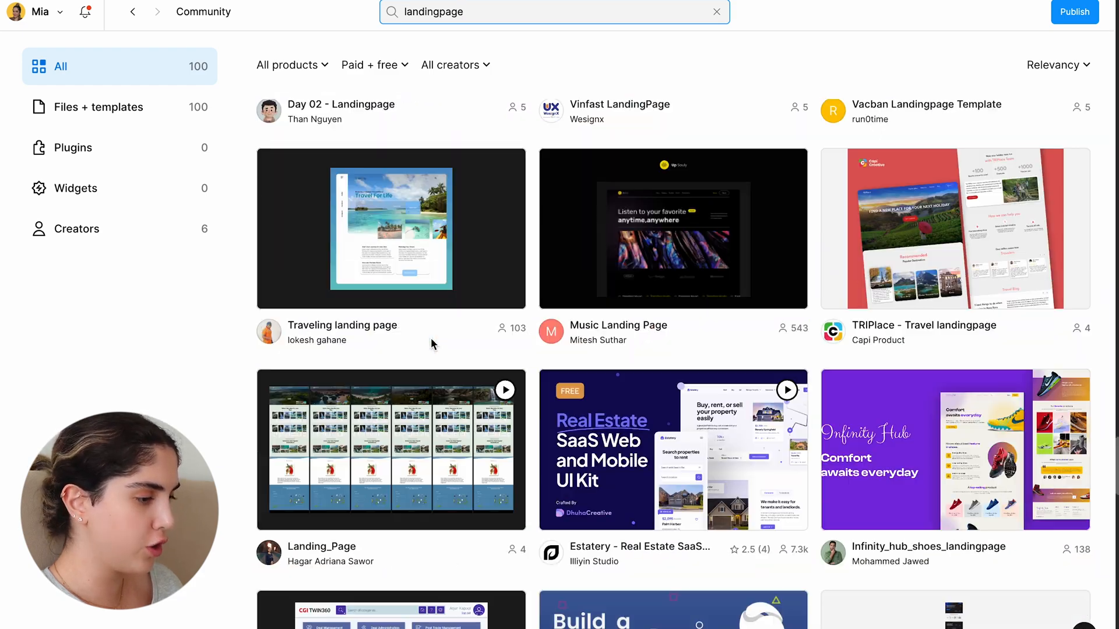
scroll(635, 160, "down", 5)
scroll(612, 262, "down", 5)
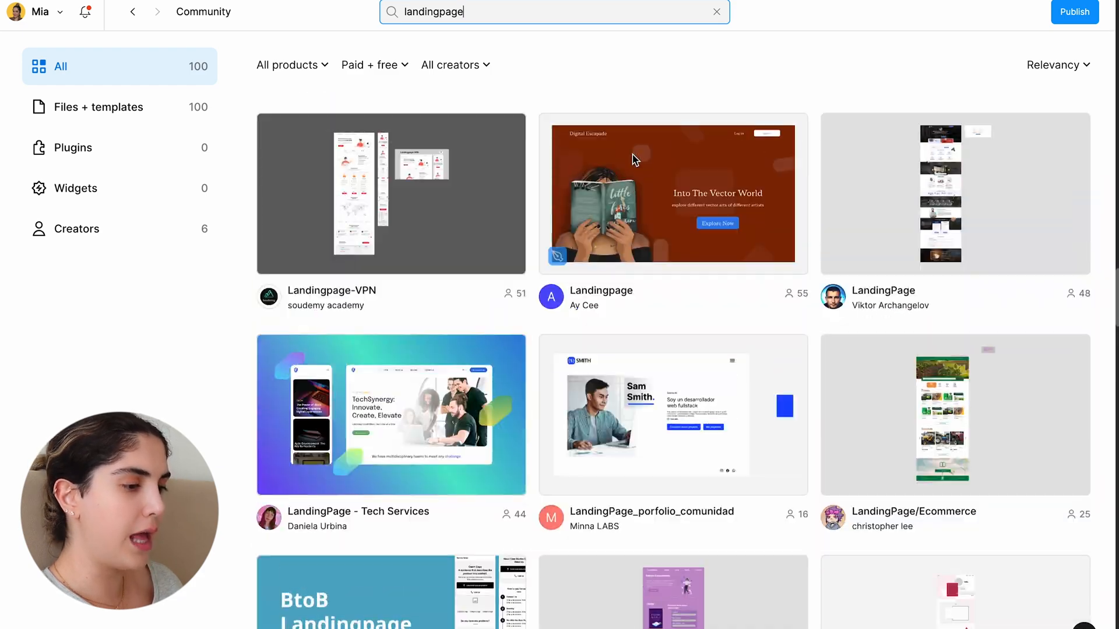
scroll(565, 363, "up", 3)
scroll(565, 362, "down", 4)
scroll(565, 362, "up", 10)
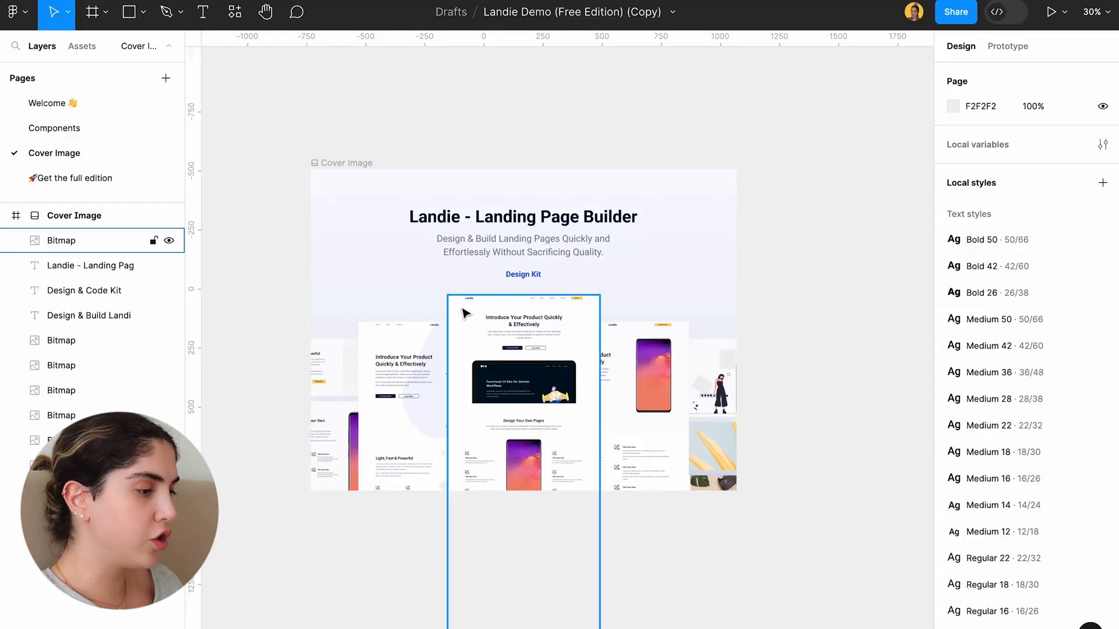
scroll(493, 258, "up", 3)
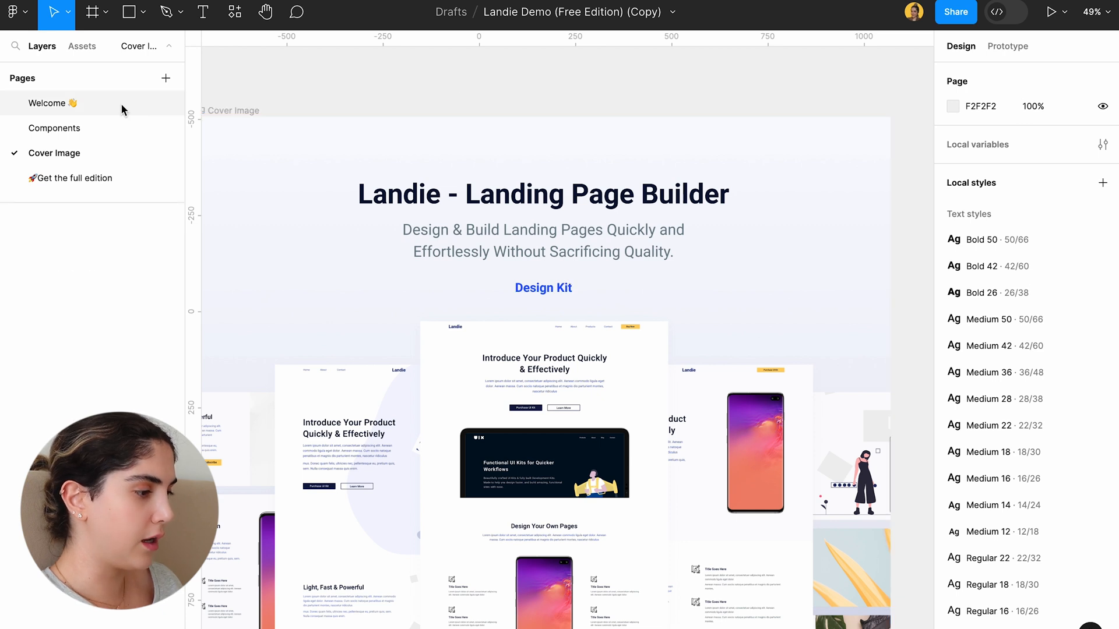
left_click(47, 103)
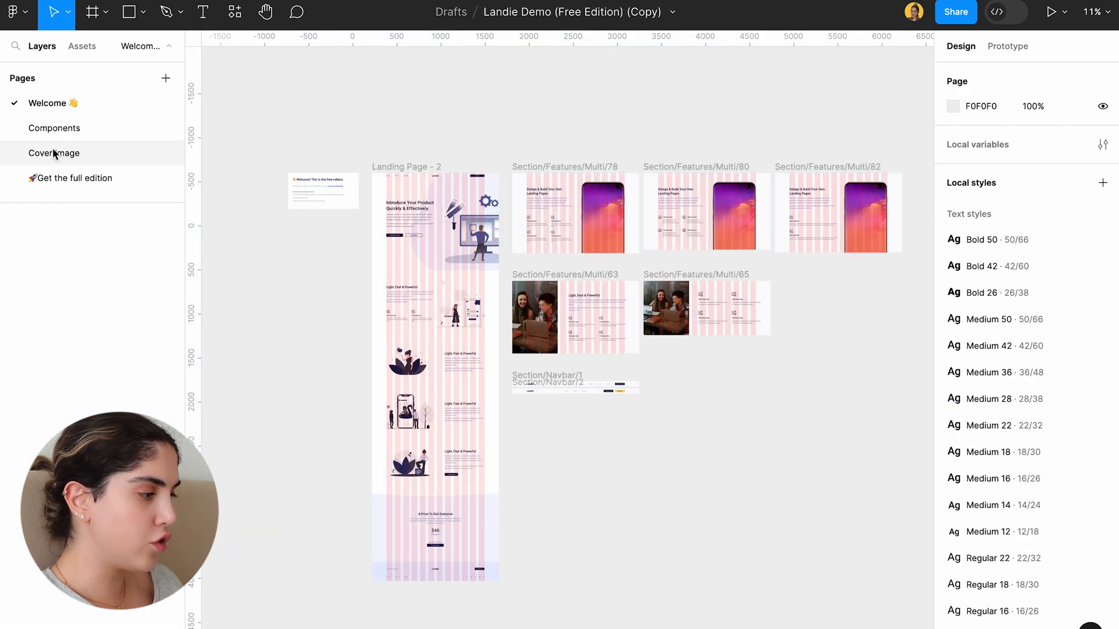
left_click(54, 154)
scroll(560, 263, "down", 3)
left_click(780, 200)
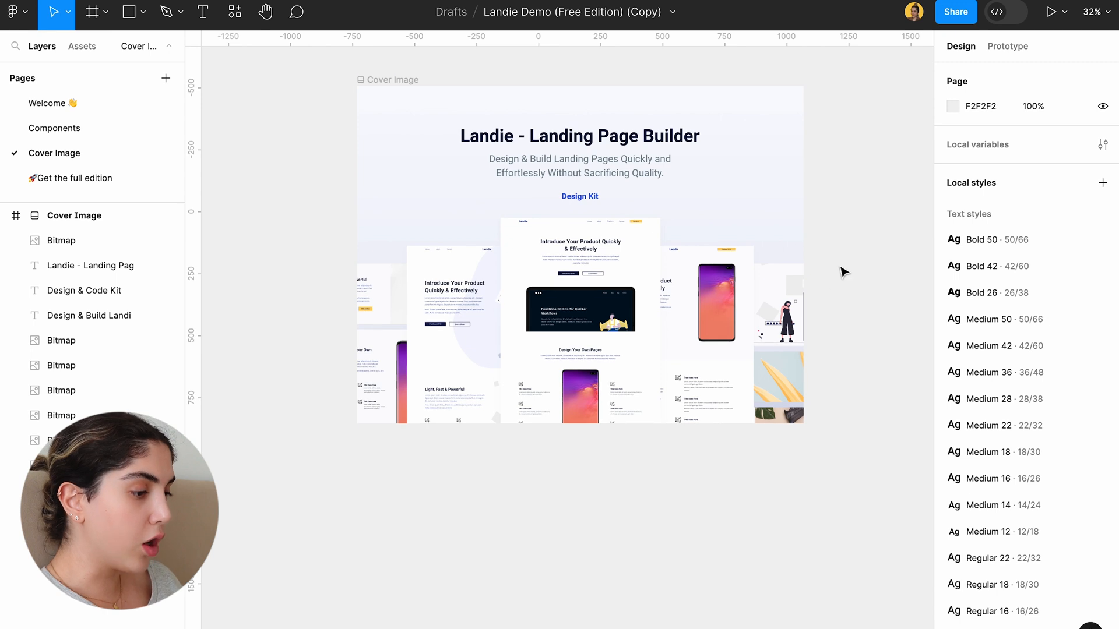
mouse_move(843, 271)
left_mouse_down()
mouse_move(374, 487)
mouse_move(837, 280)
left_mouse_up()
left_click(348, 492)
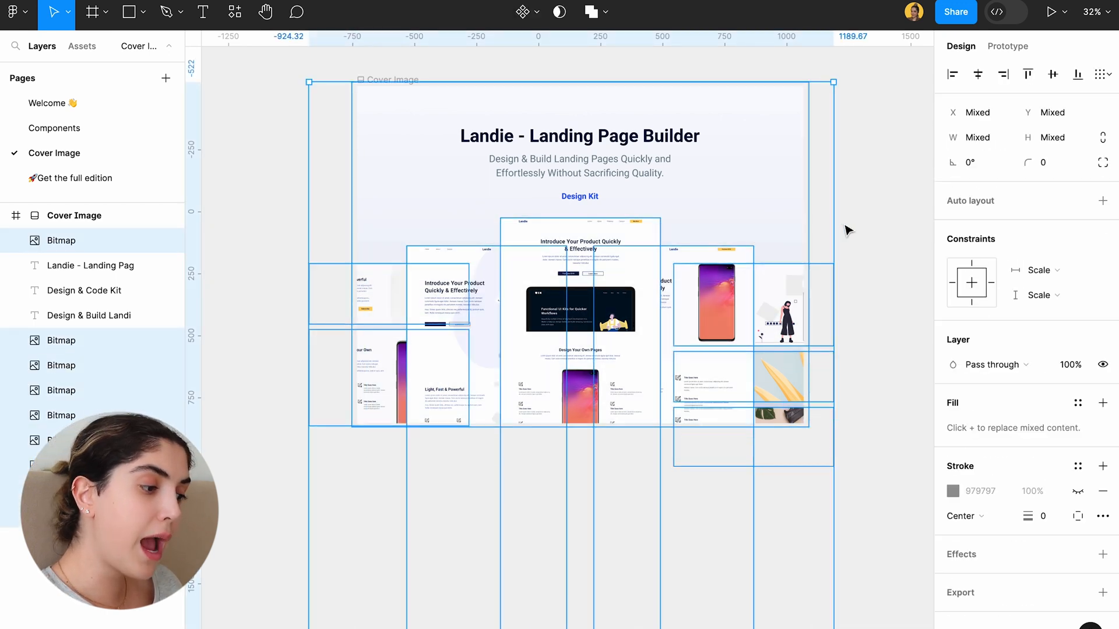